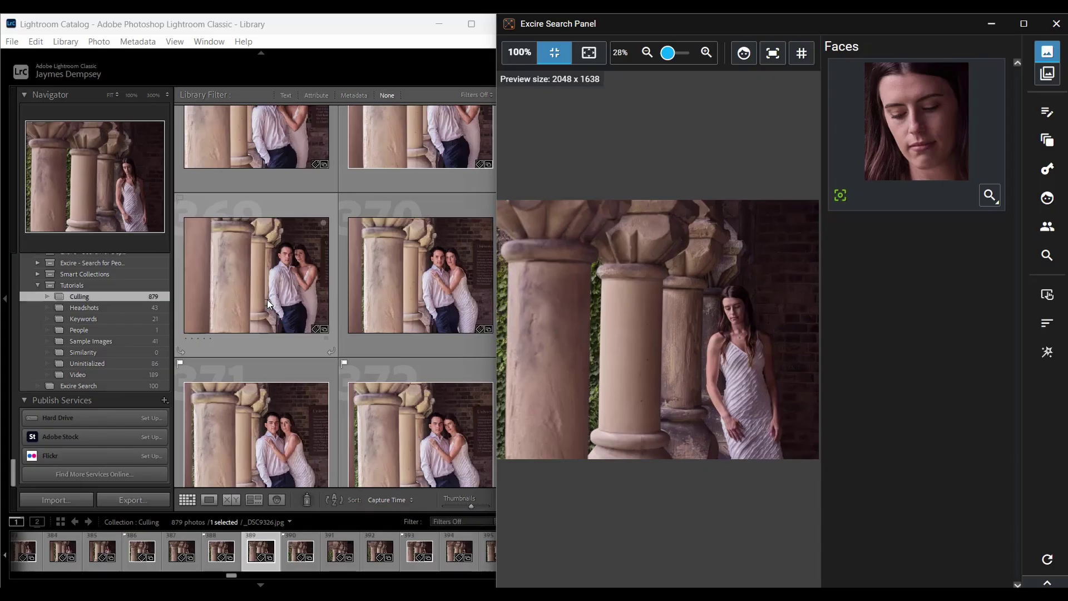
Scroll through the 879 photos of the Culling collection in the Library grid
scroll(291, 266, down, 2)
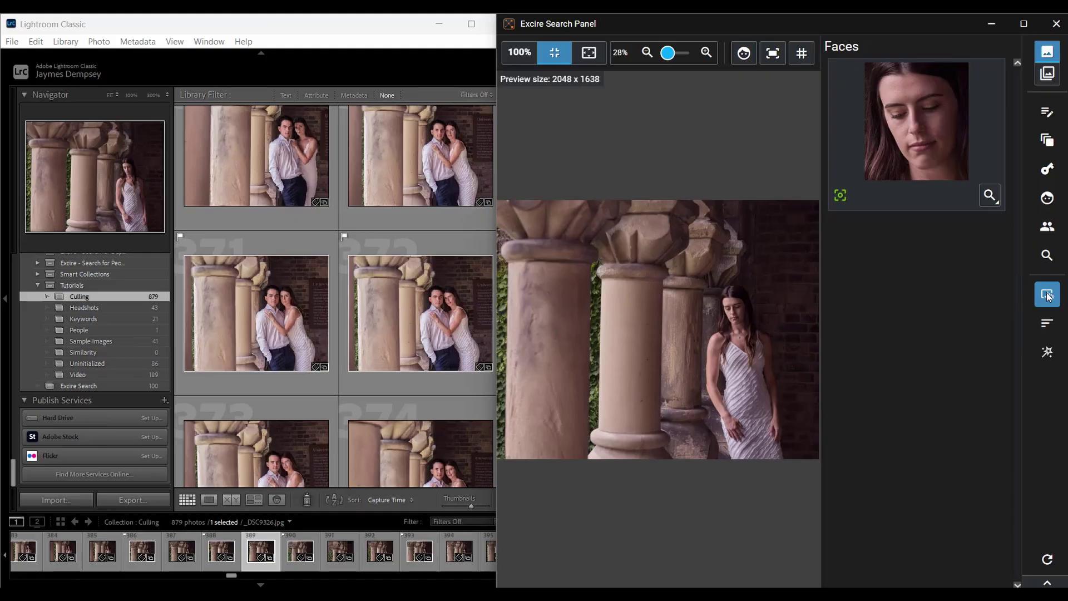
In the Start Culling Project dialog, turn off Group by people and keep visual similarity and capture date on
click(1048, 297)
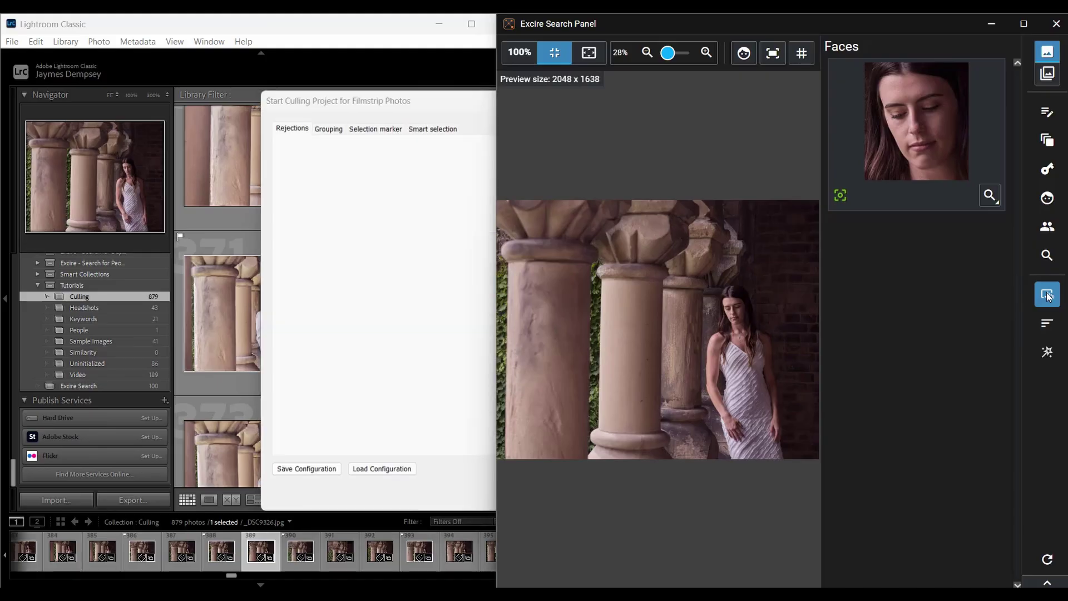
click(456, 96)
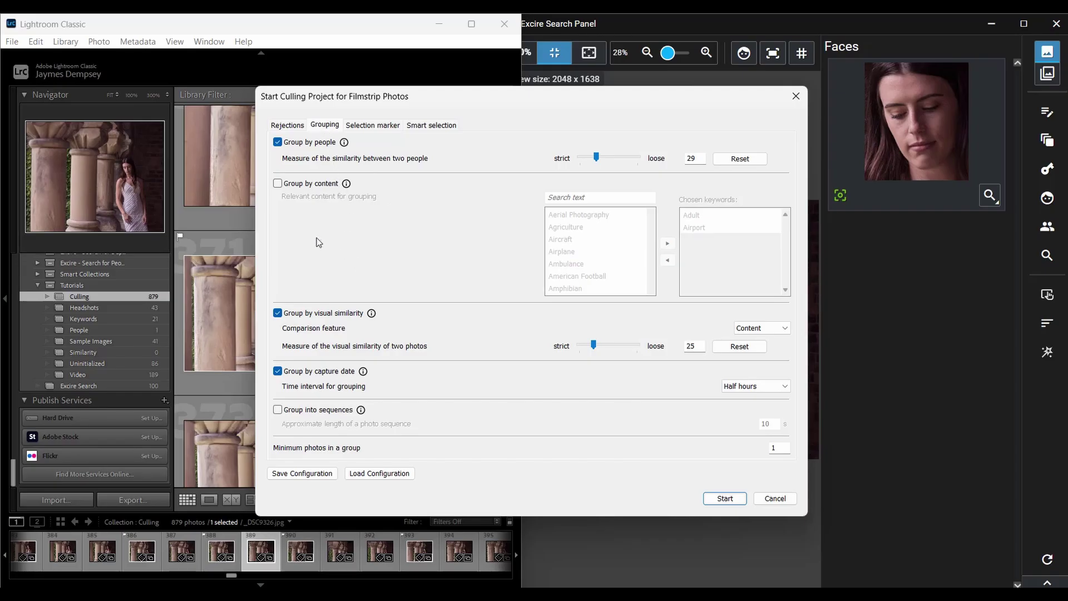
click(277, 143)
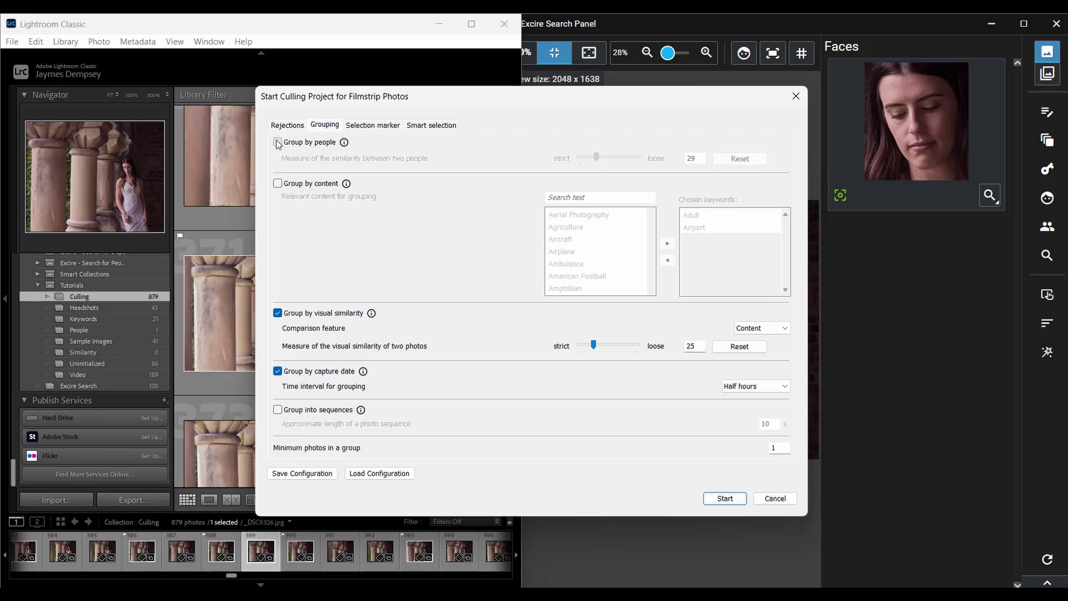
click(278, 142)
click(278, 142)
click(278, 183)
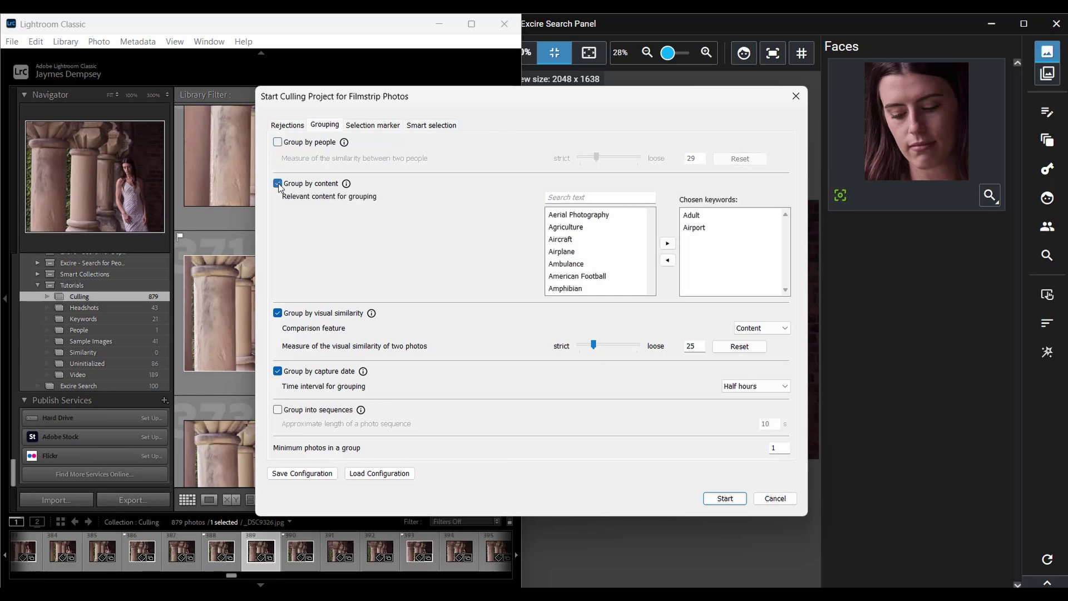
click(278, 184)
click(278, 314)
click(277, 314)
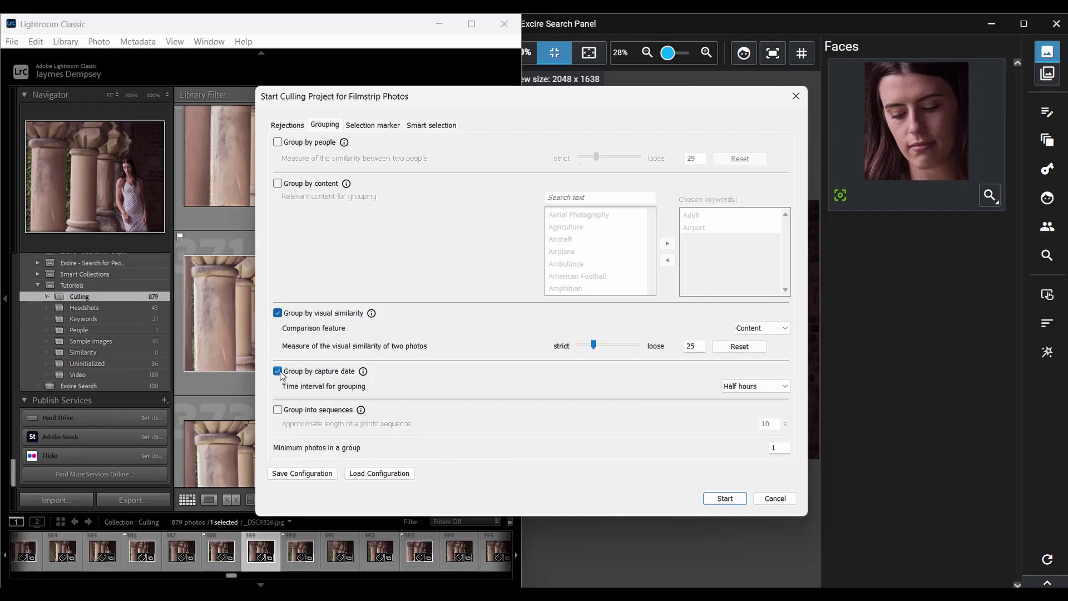
click(277, 371)
click(278, 371)
click(278, 410)
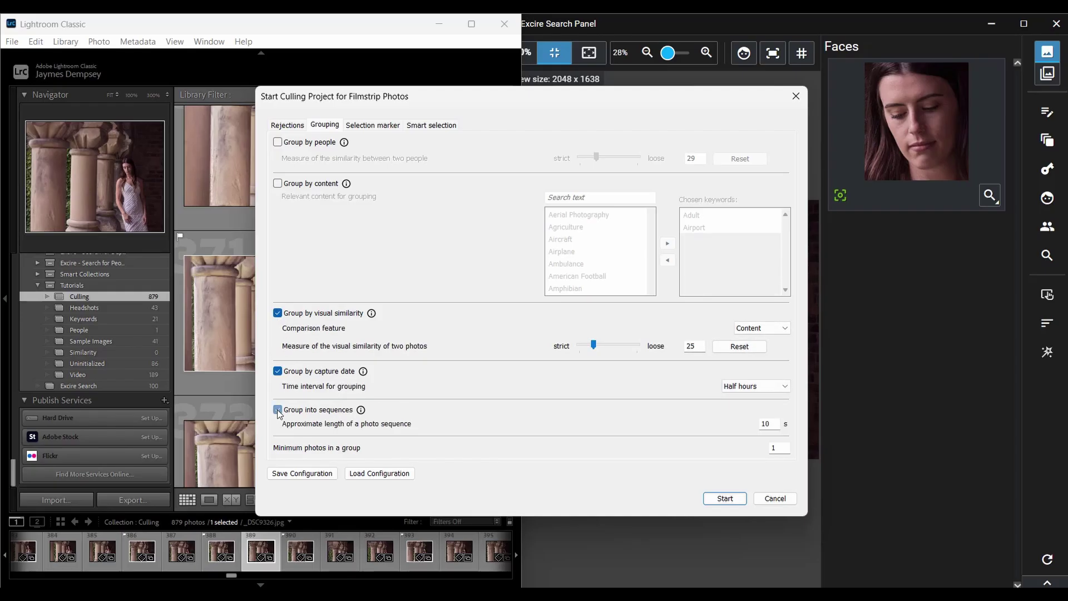
Turn sequence grouping back off and keep Content as the comparison feature
click(278, 410)
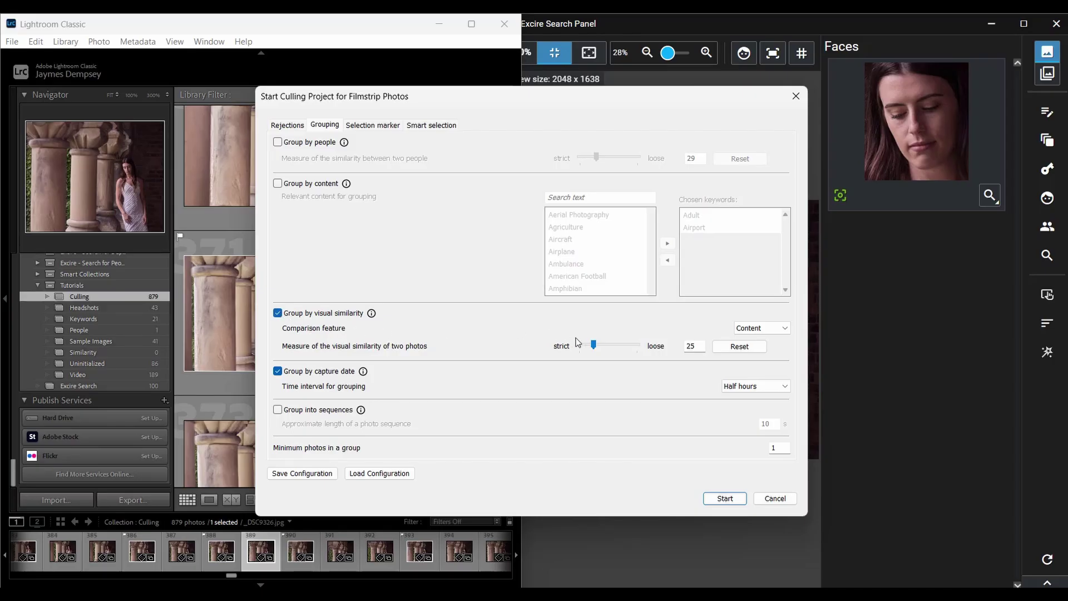
click(743, 329)
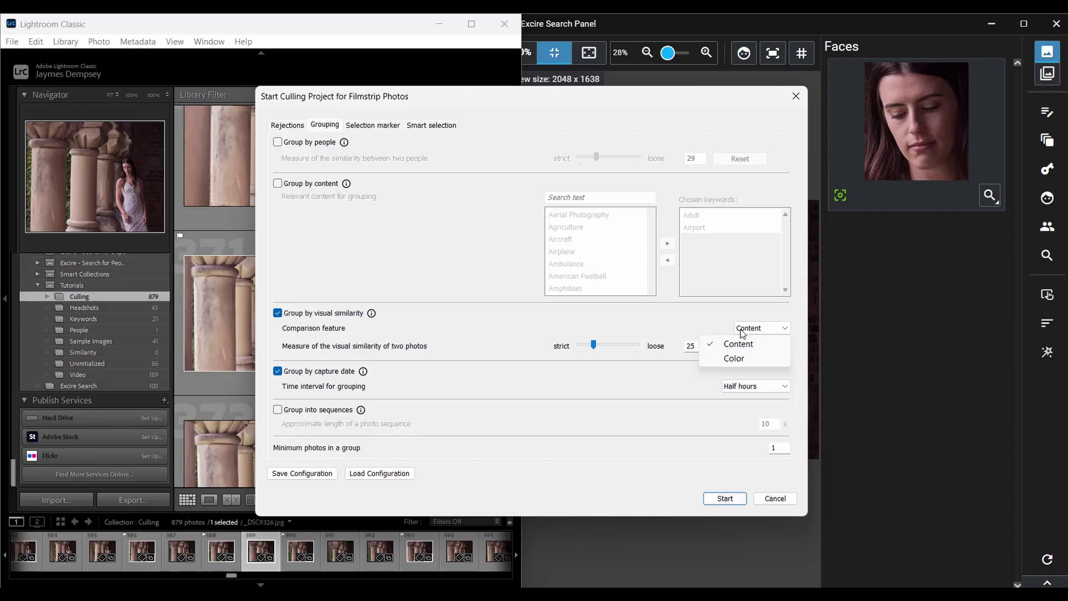
click(742, 332)
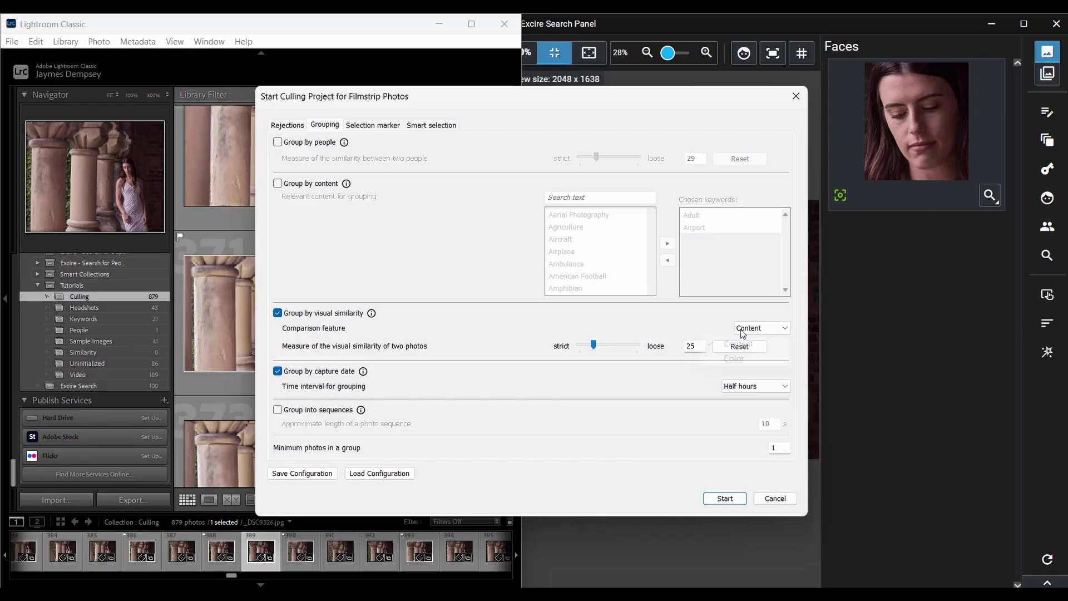
click(743, 331)
click(711, 331)
Drag the visual-similarity slider to 36, then 86, then restore it to 25
drag(595, 346, 588, 344)
drag(590, 348, 631, 357)
click(735, 347)
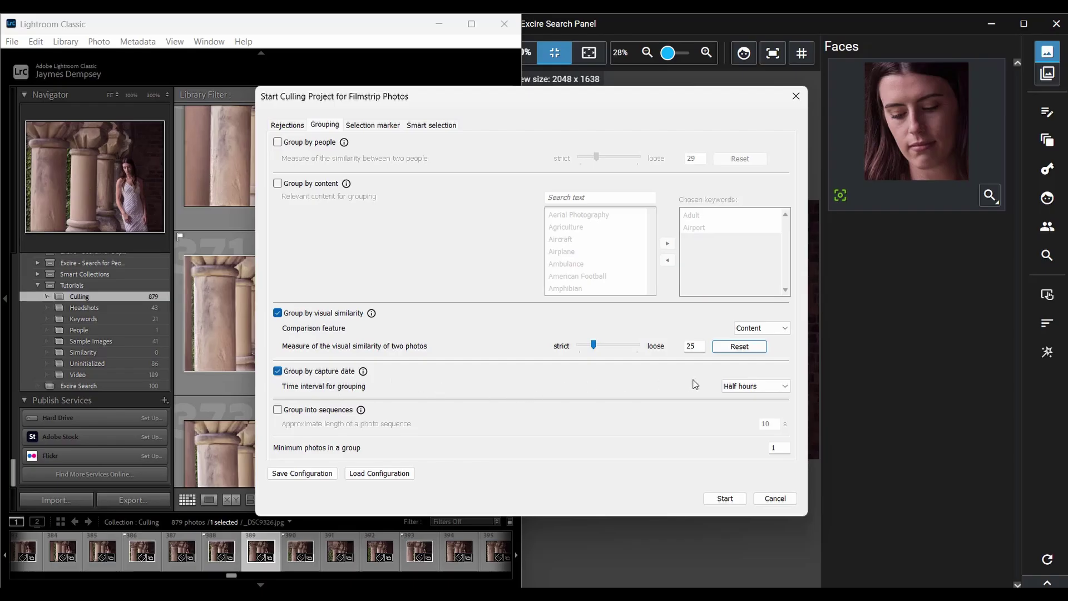
Group capture dates by Quarter hours and start the culling run
click(727, 386)
click(726, 403)
click(726, 499)
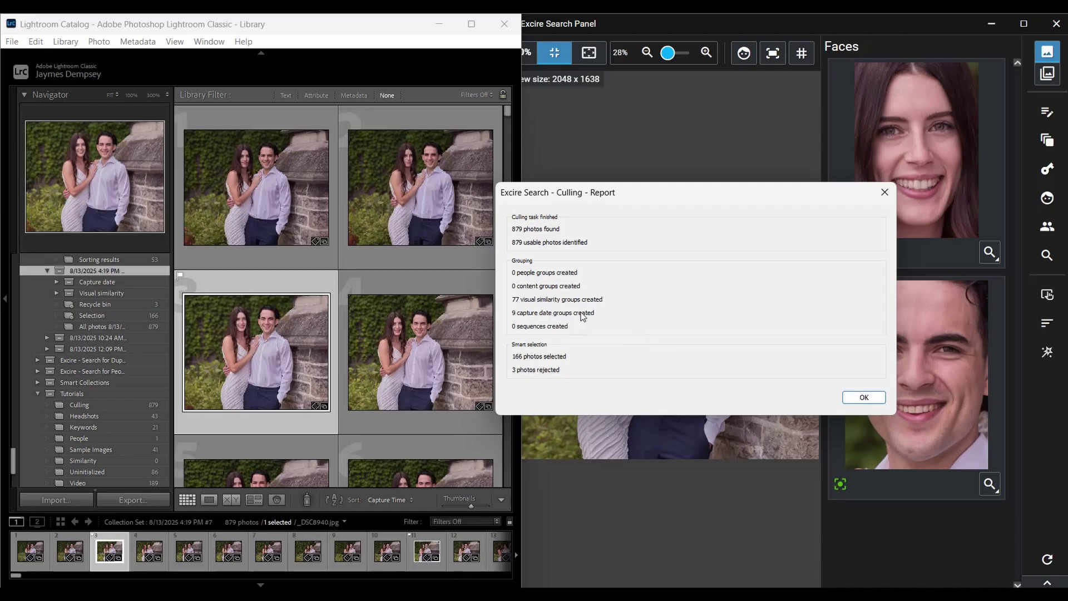
Dismiss the Culling Report (77 similarity groups, 9 capture-date groups, 166 selected) and scroll the collections
click(863, 397)
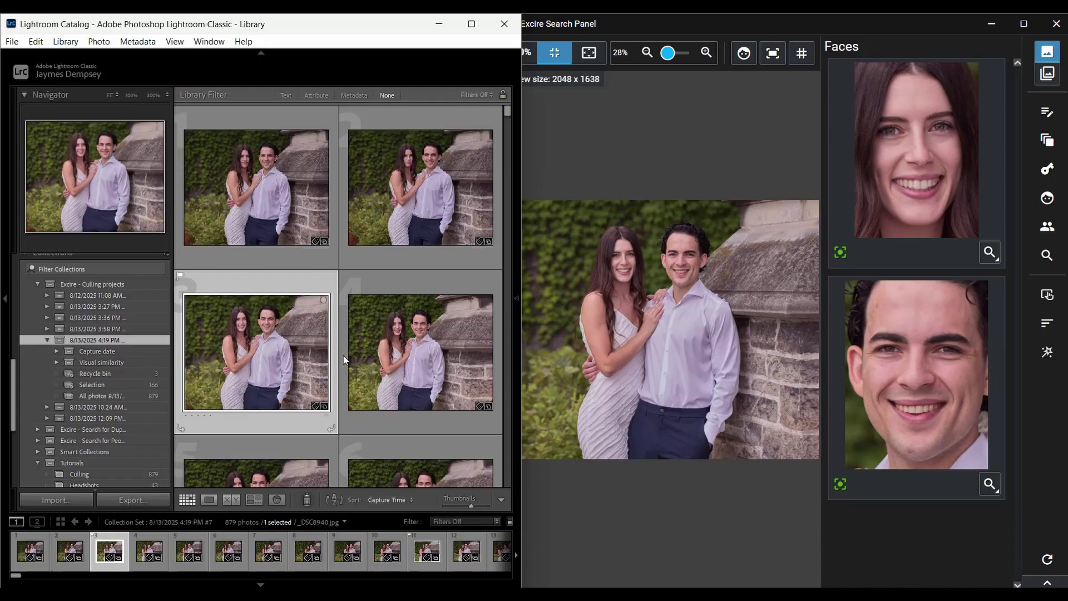
scroll(345, 352, down, 10)
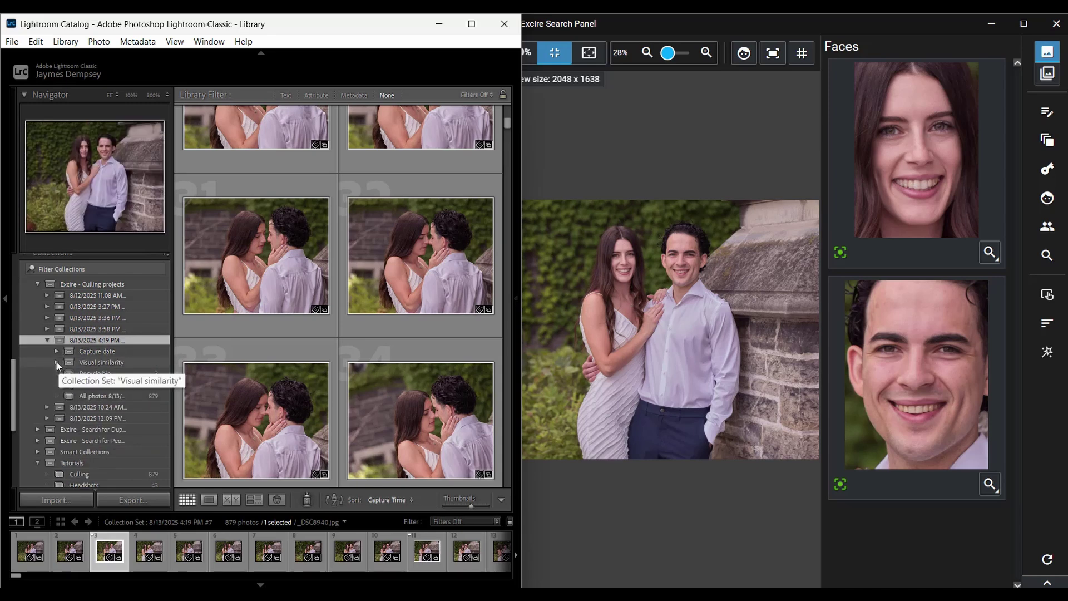
Expand the Visual similarity collection set and switch Excire to its culling group view
click(56, 362)
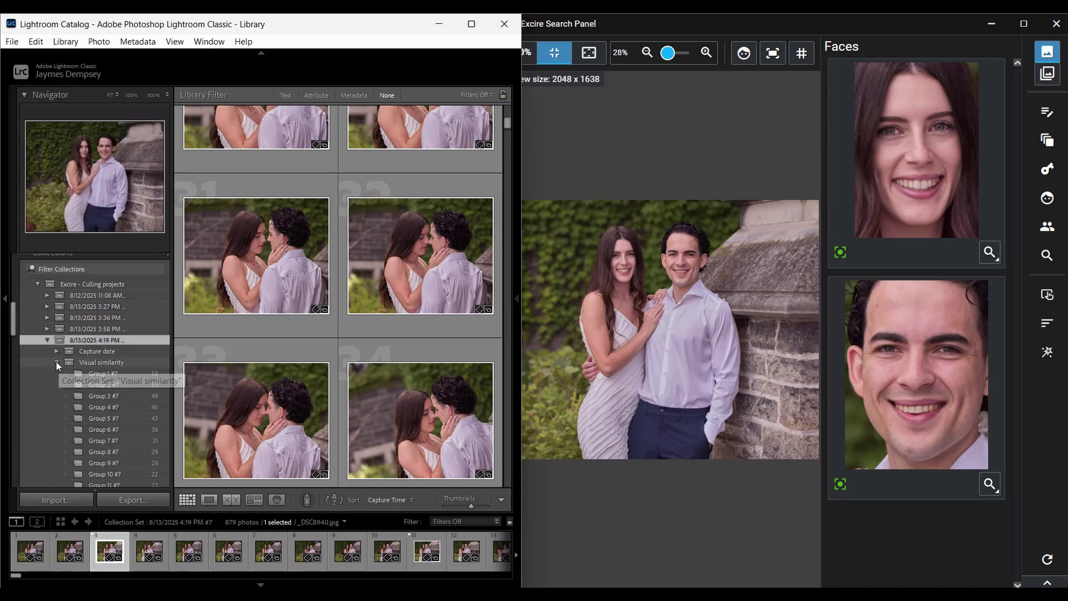
click(1051, 82)
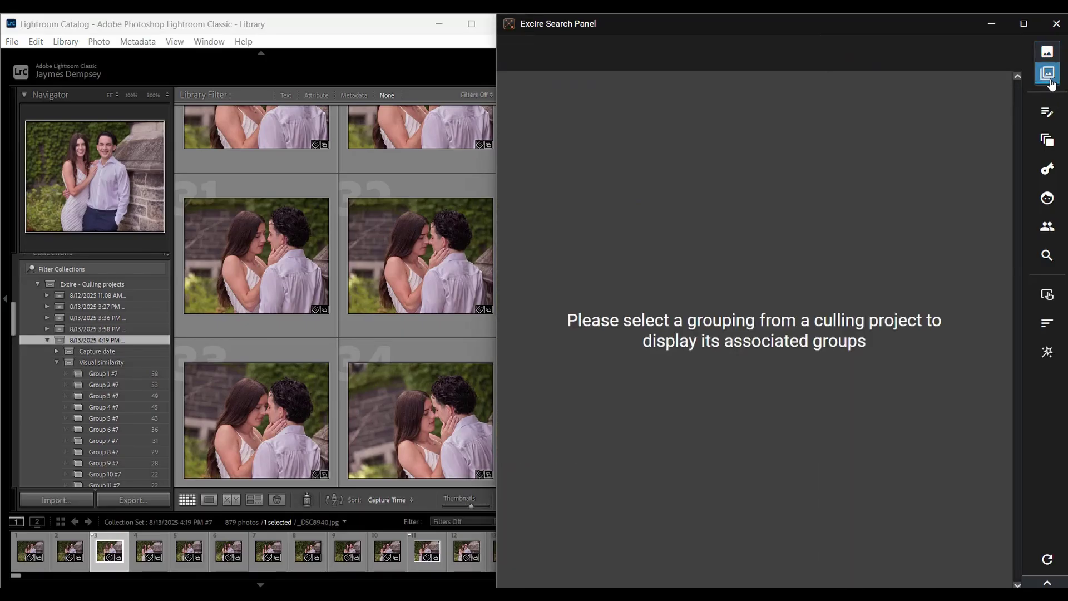
Select the Visual similarity set and open Group 2 #7's 53 photos in Excire's large preview
click(85, 360)
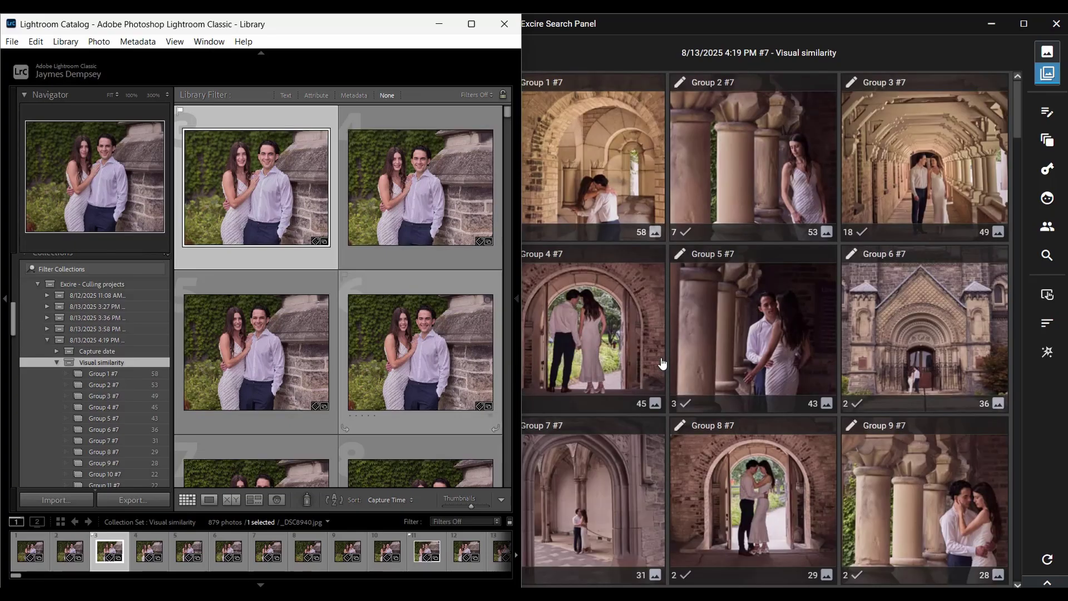
scroll(842, 286, down, 2)
scroll(842, 286, down, 2)
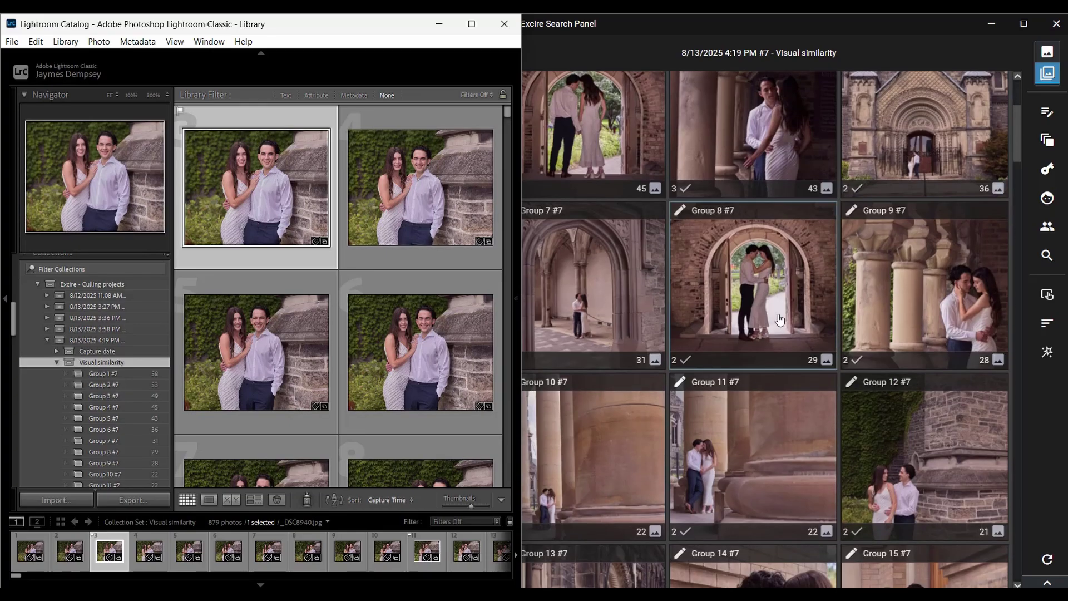
scroll(778, 319, up, 4)
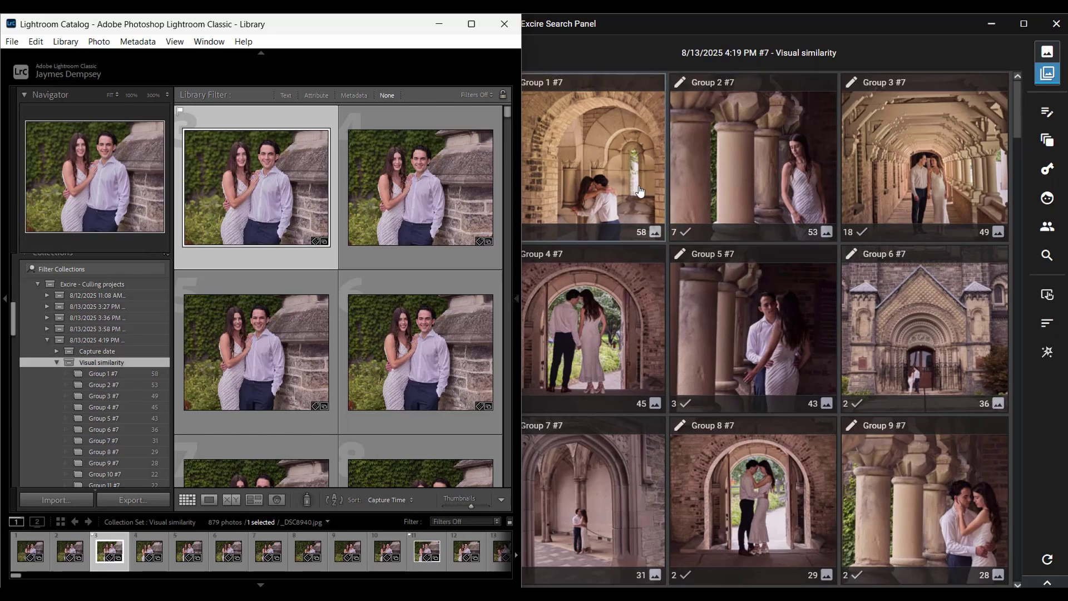
double_click(744, 174)
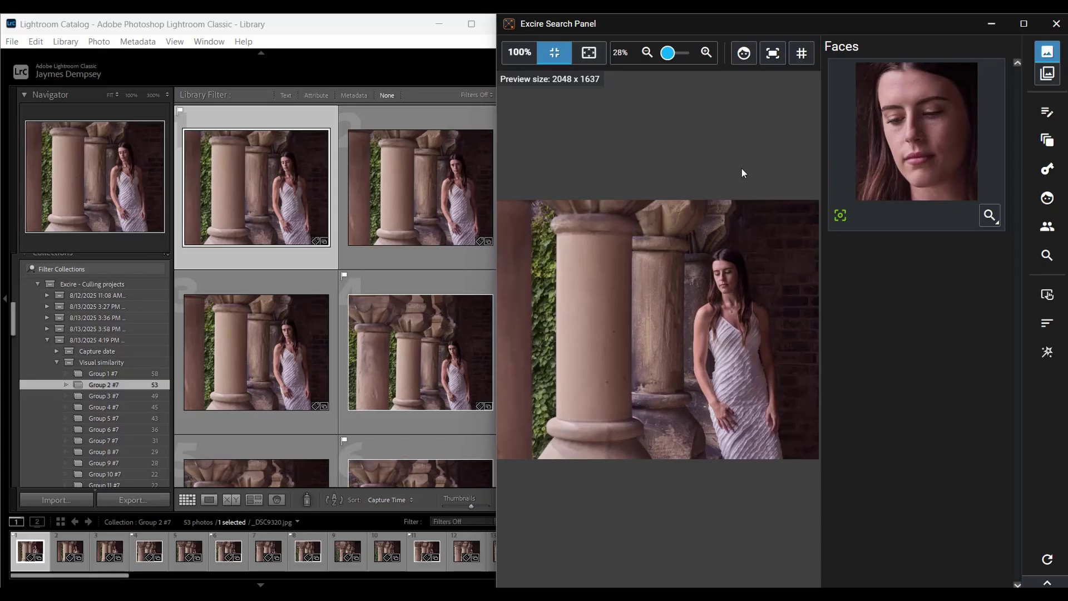
key(Right)
key(Right)
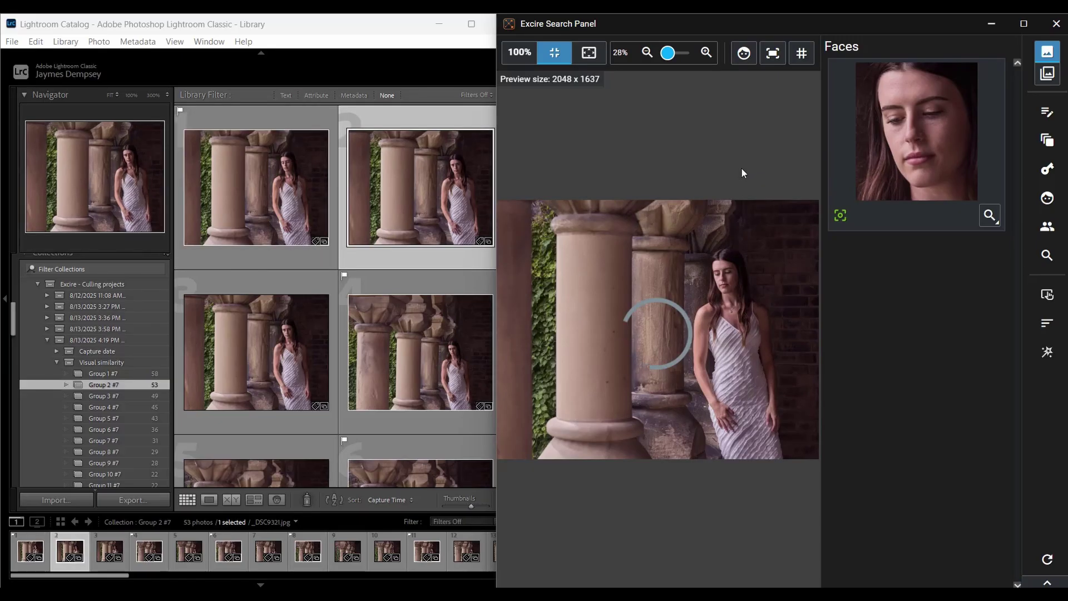
key(Right)
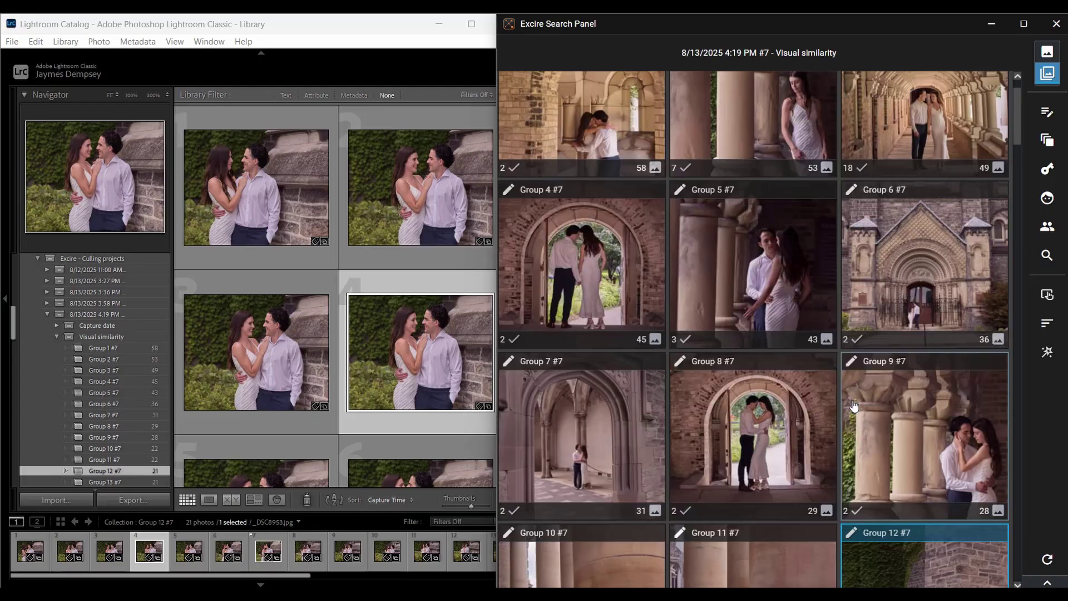
scroll(834, 373, up, 2)
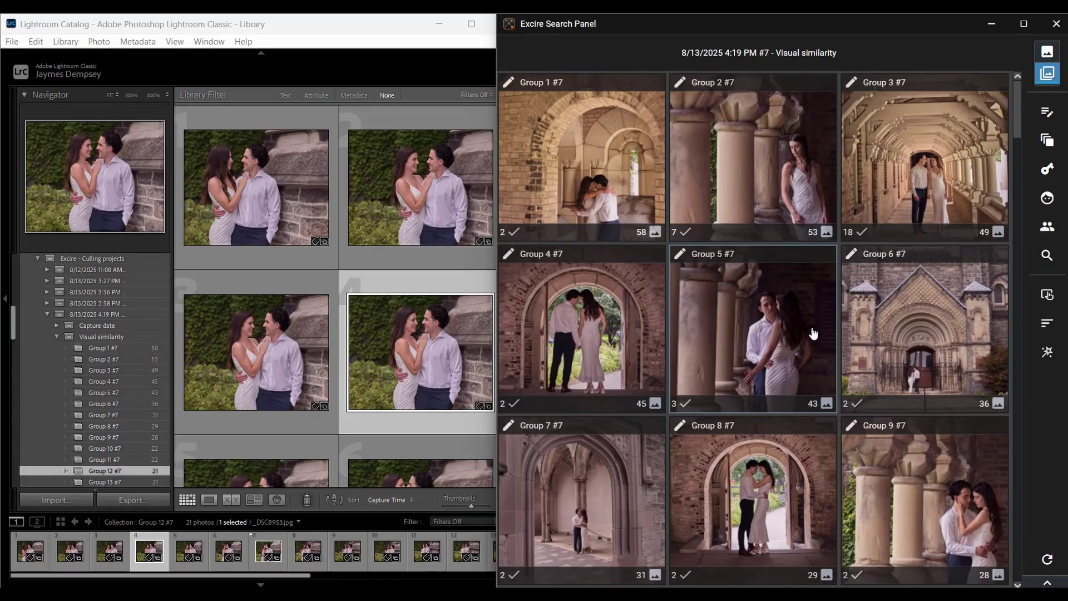
double_click(718, 195)
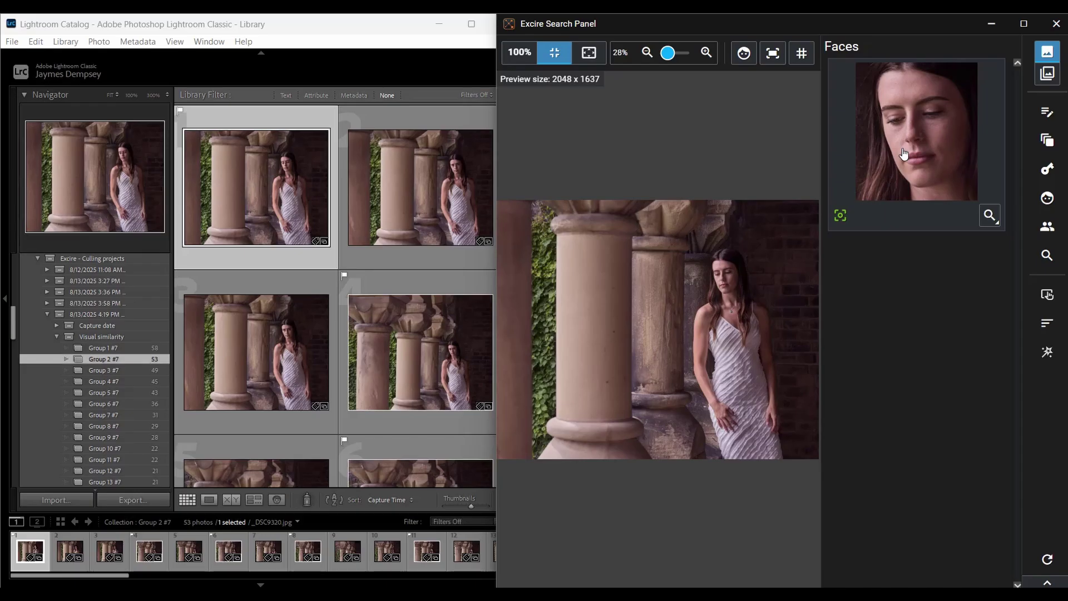
mouse_move(836, 215)
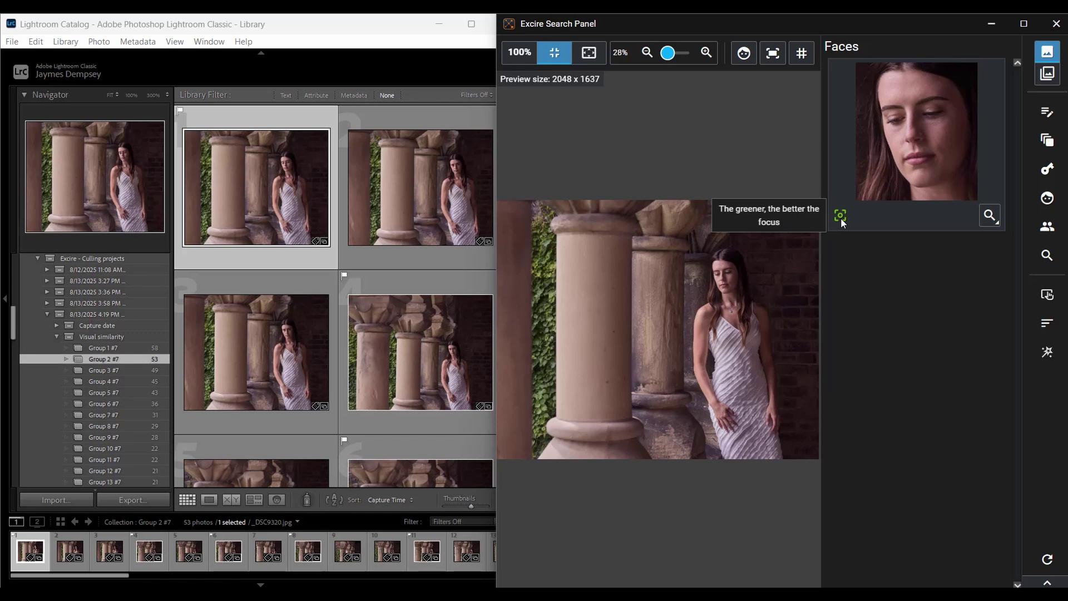
Zoom Excire's preview onto the woman's face, fit the whole photo back, and return to Visual similarity
click(744, 54)
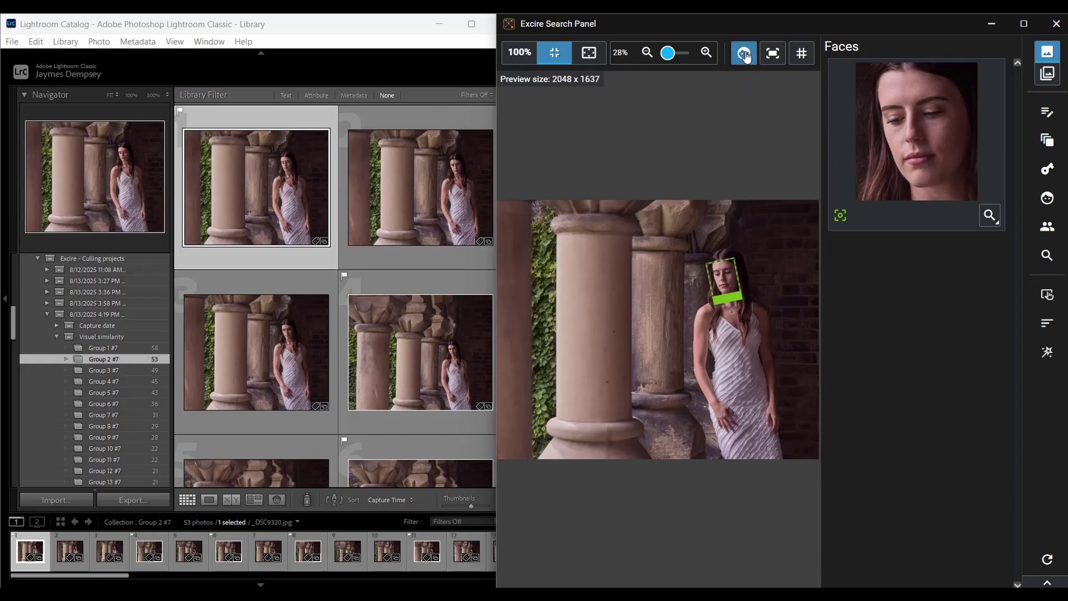
click(744, 54)
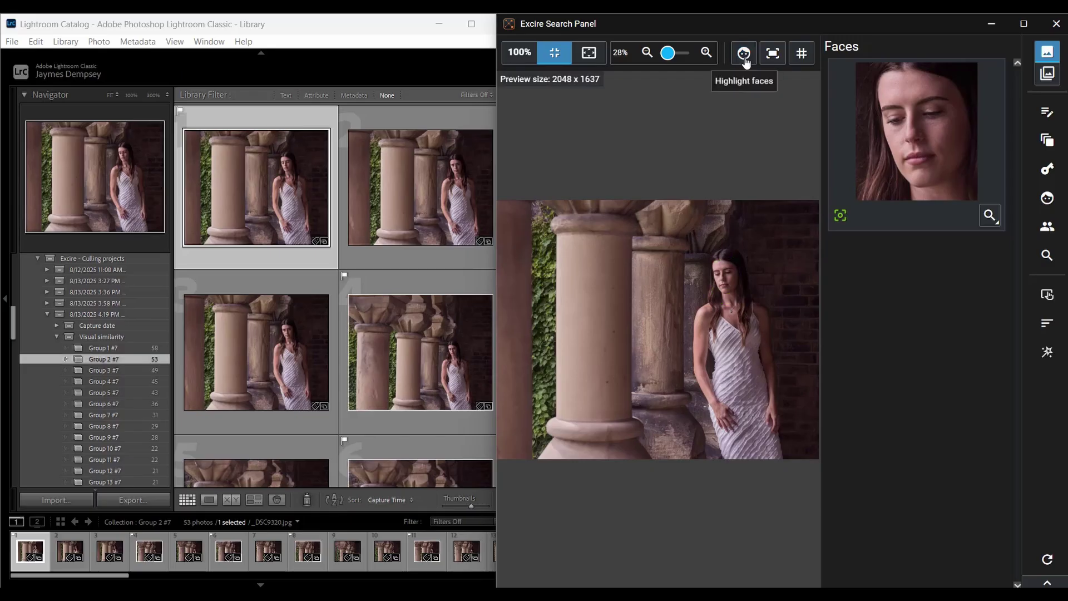
click(772, 54)
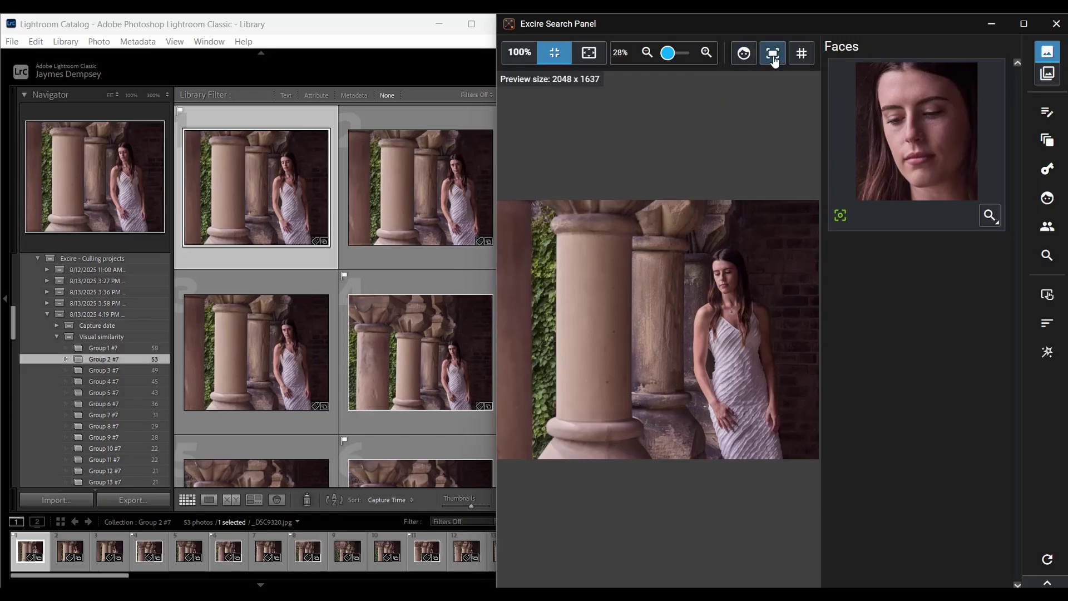
click(917, 123)
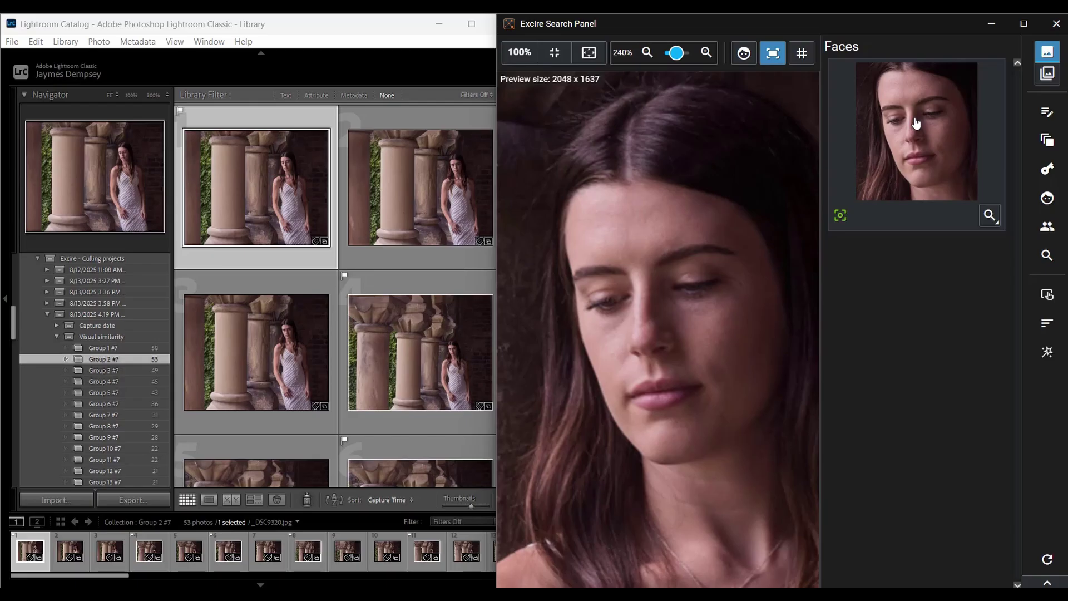
click(554, 52)
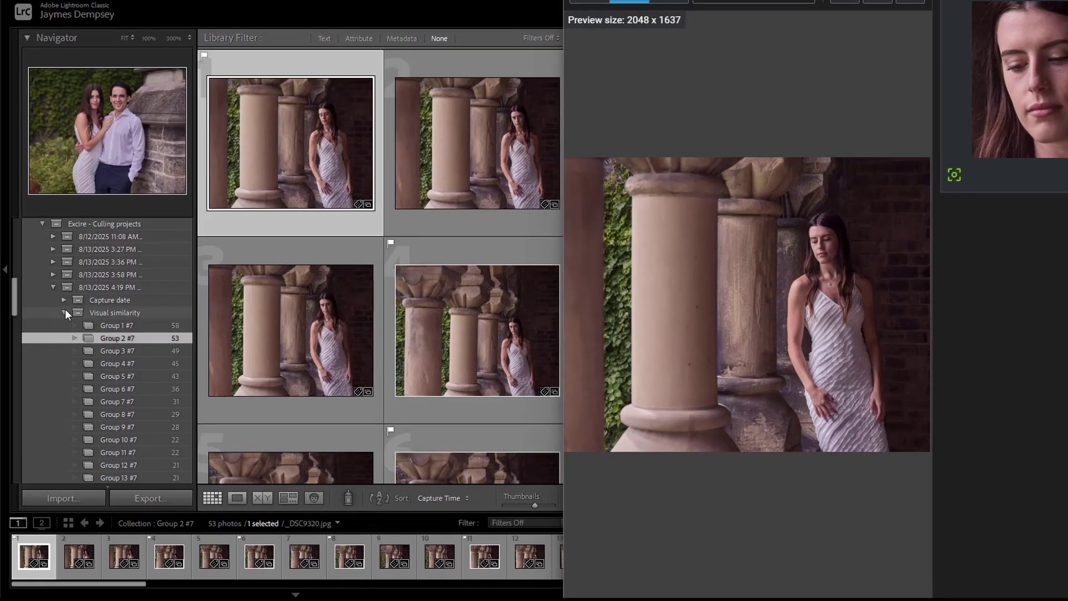
click(64, 312)
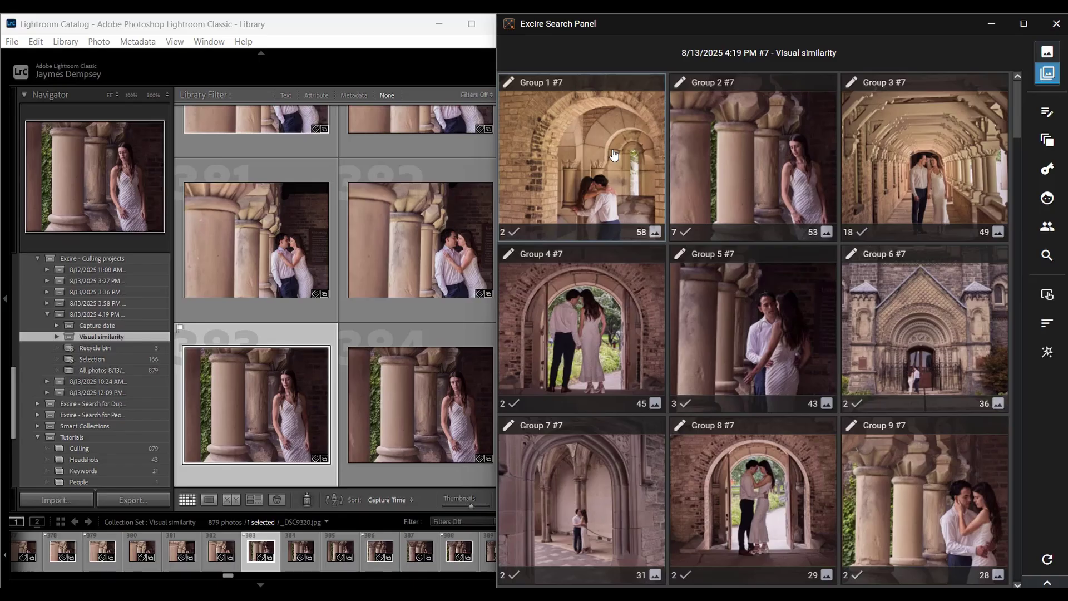
Open similarity Group 1 and flag _DSC9457 as a pick
double_click(614, 154)
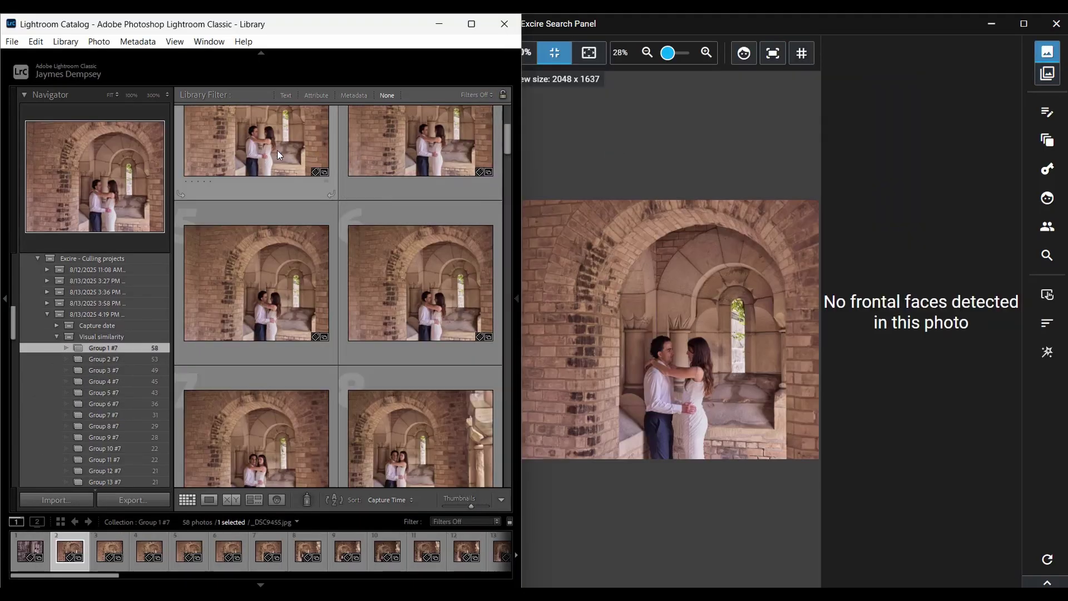
scroll(277, 150, up, 2)
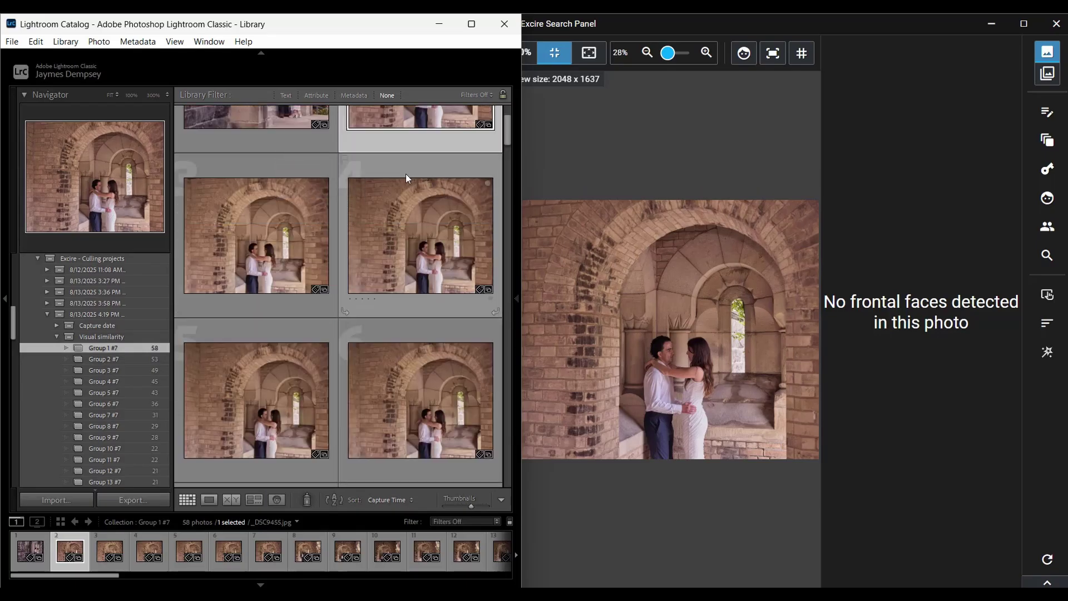
click(278, 232)
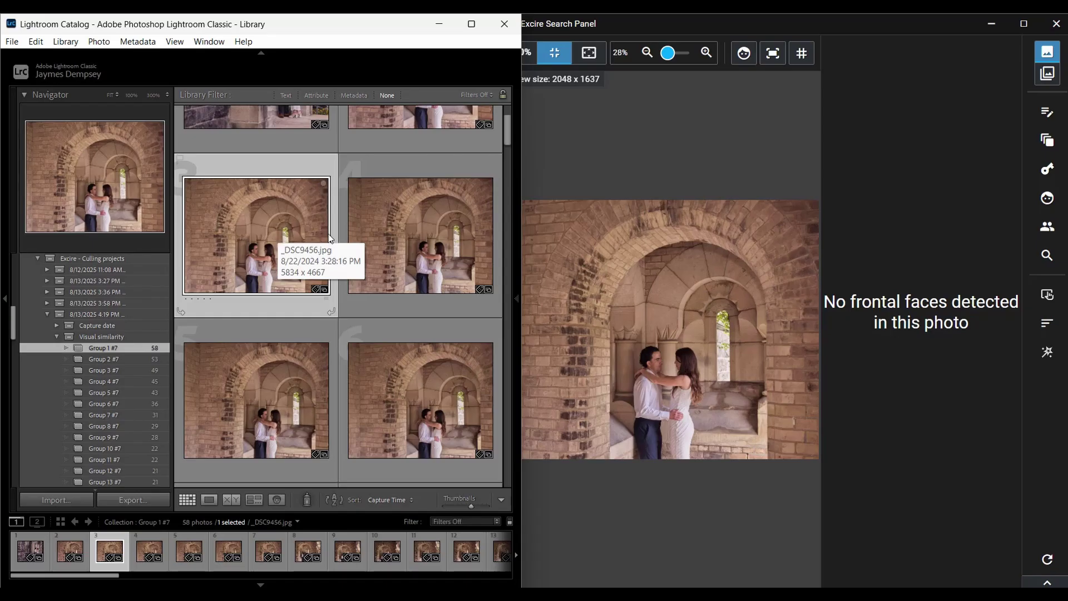
click(387, 239)
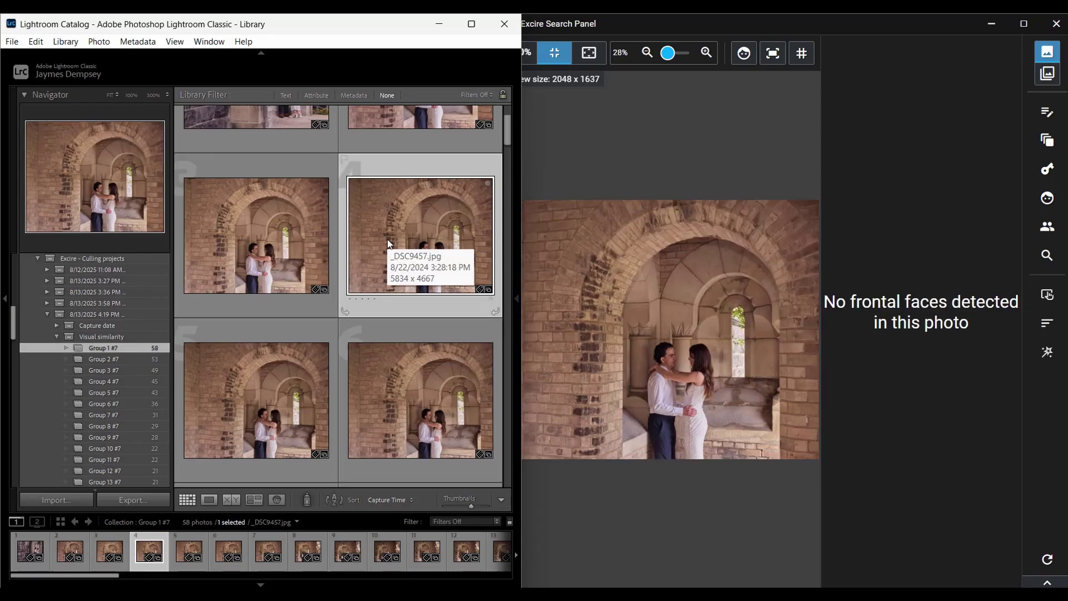
key(p)
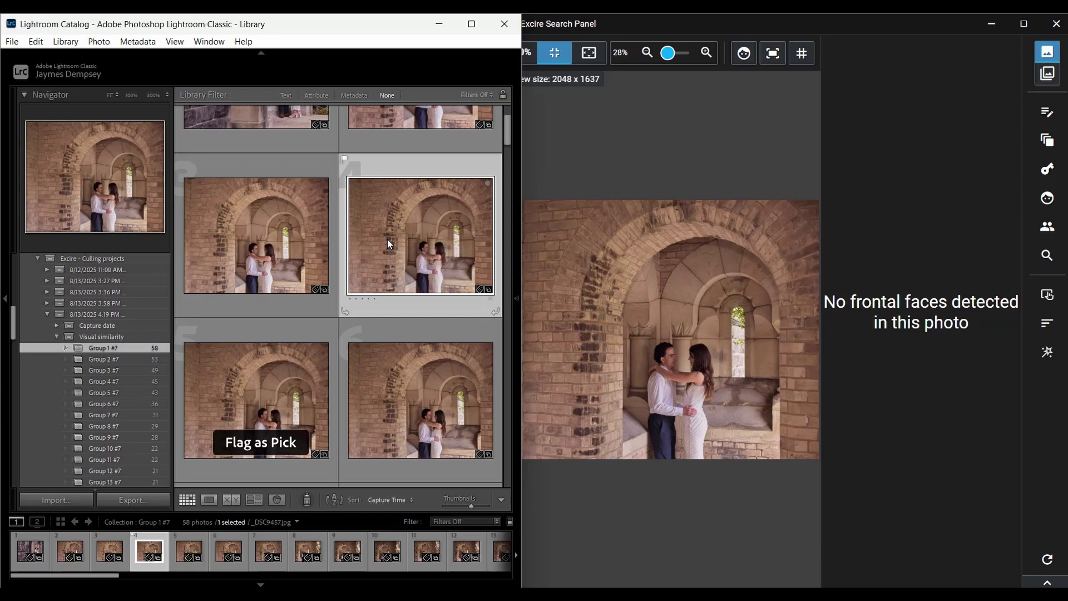
Flag _DSC9488 as a pick and return to the culling group overview
scroll(387, 239, down, 5)
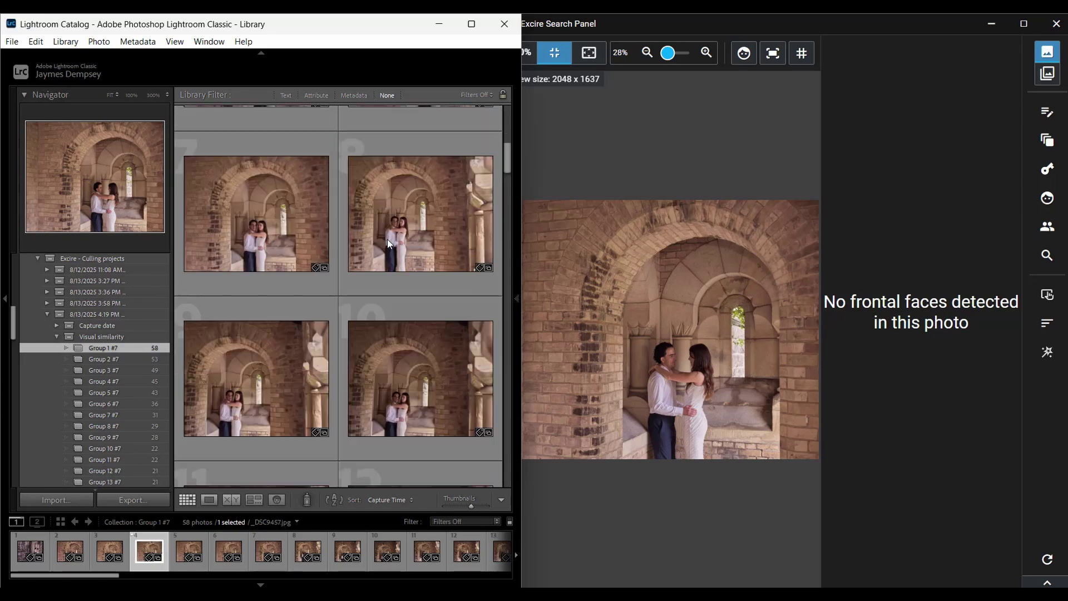
scroll(387, 239, down, 15)
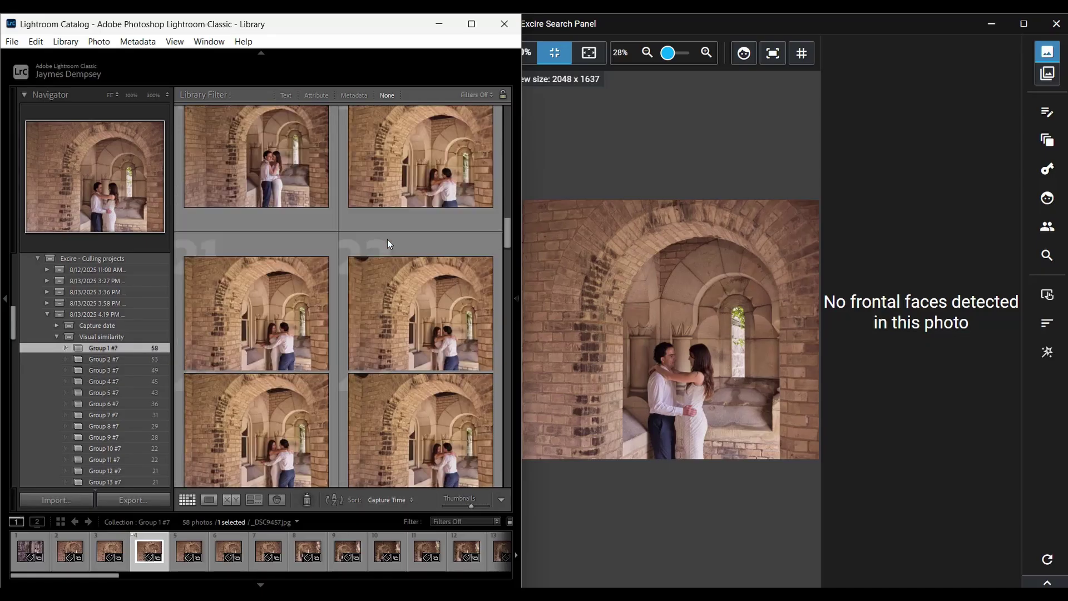
scroll(387, 239, down, 15)
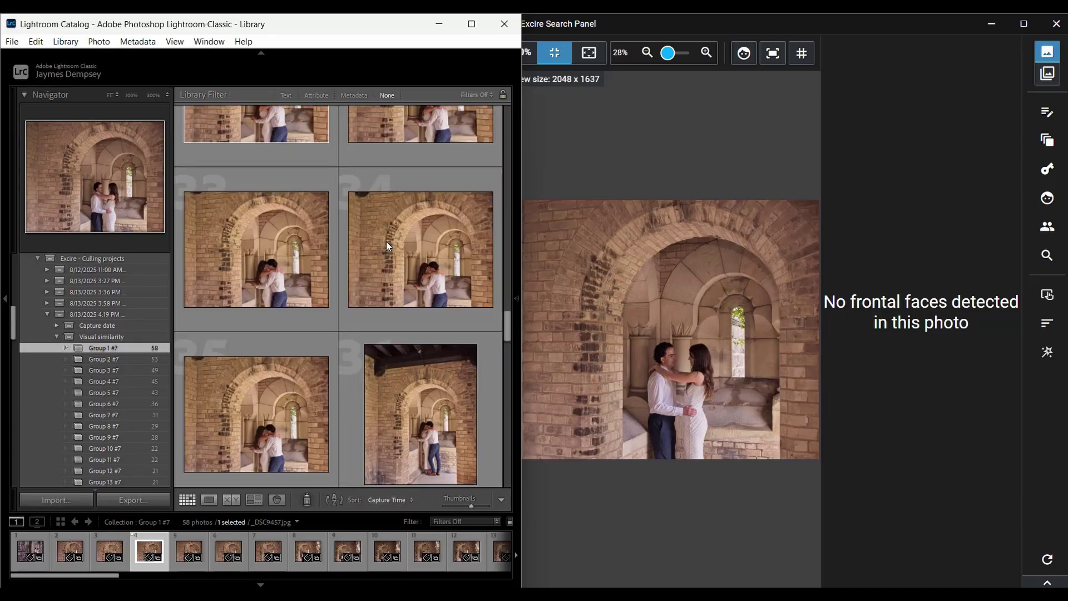
scroll(388, 246, down, 5)
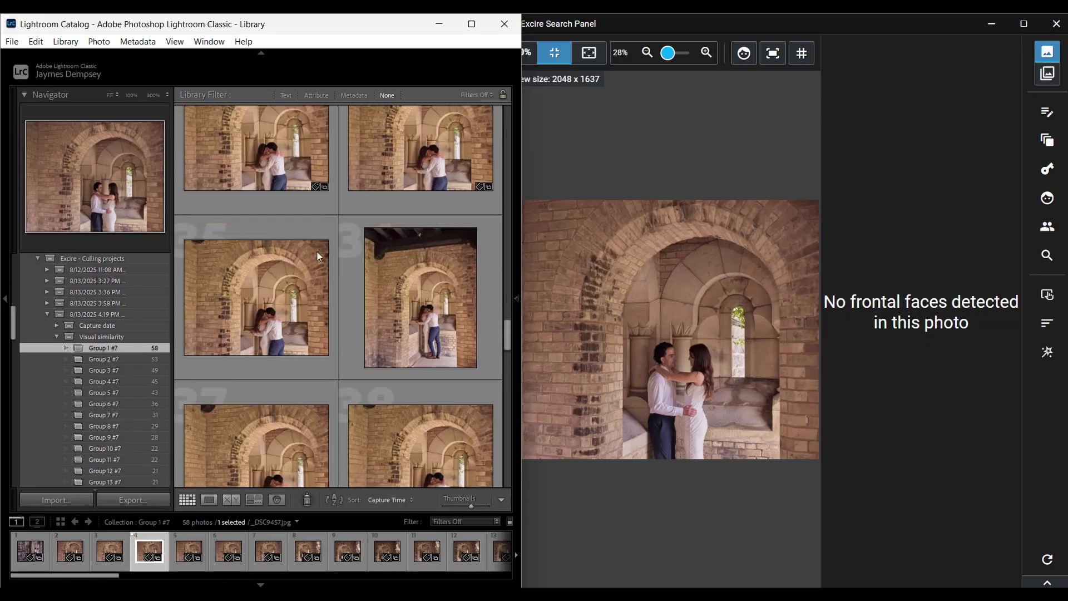
click(271, 276)
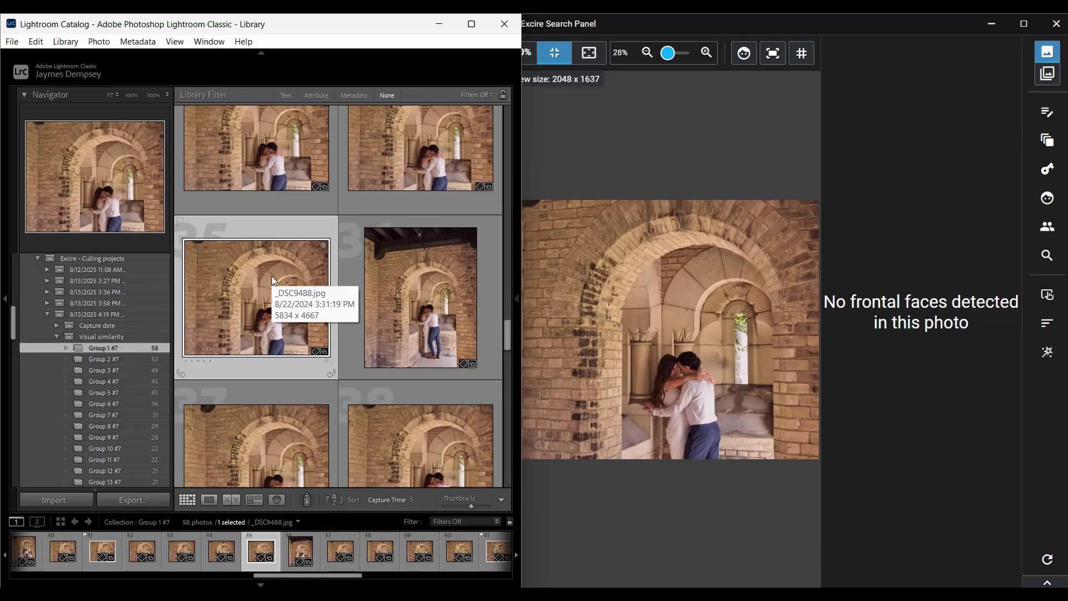
key(p)
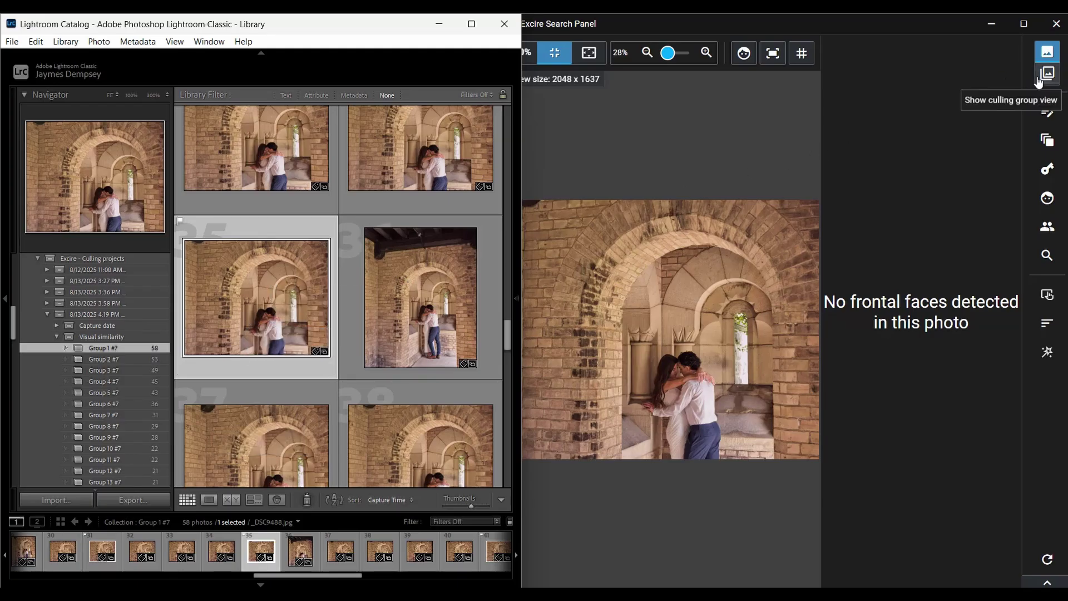
click(1038, 80)
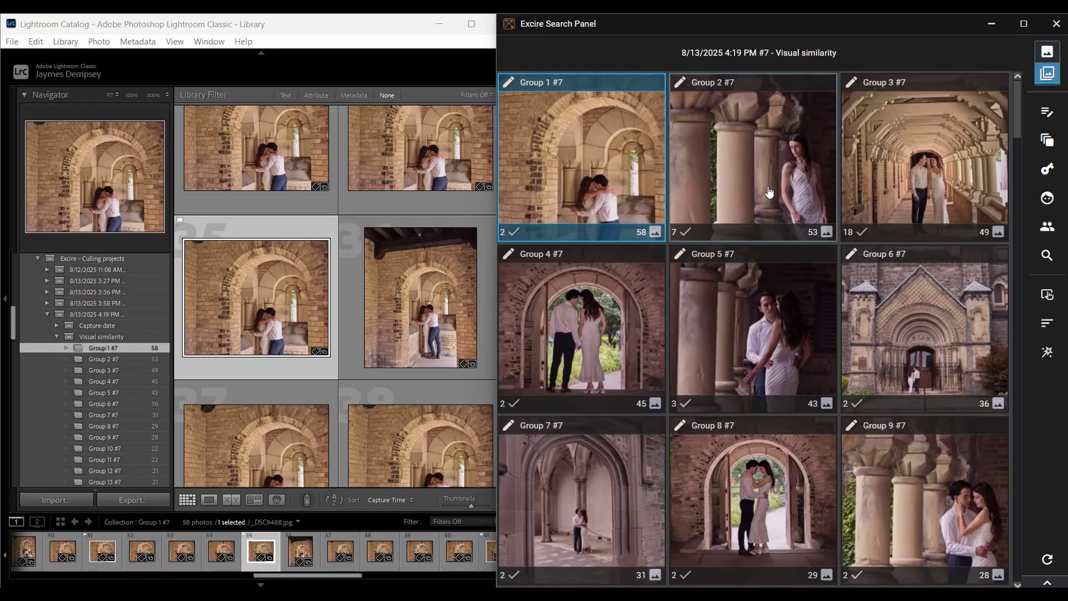
Open similarity Group 2 and flag _DSC9322 as a pick
double_click(768, 192)
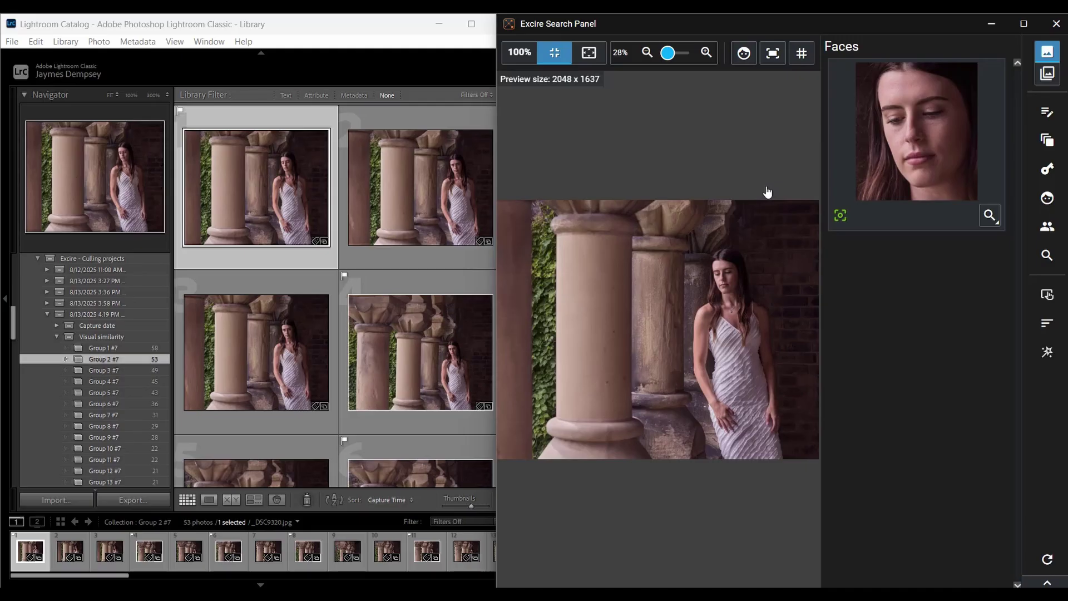
key(Right)
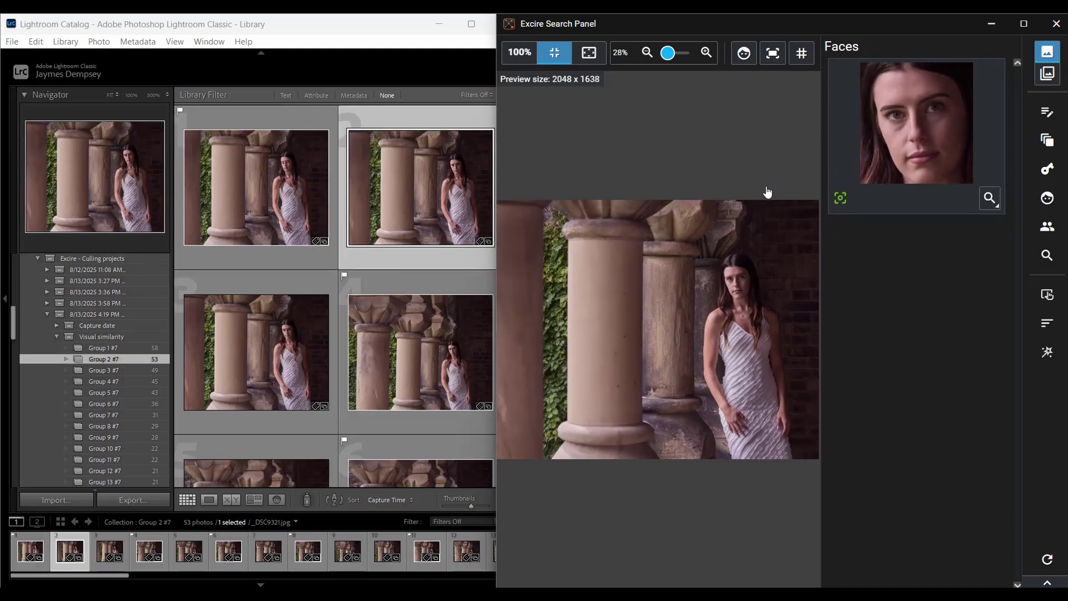
key(Right)
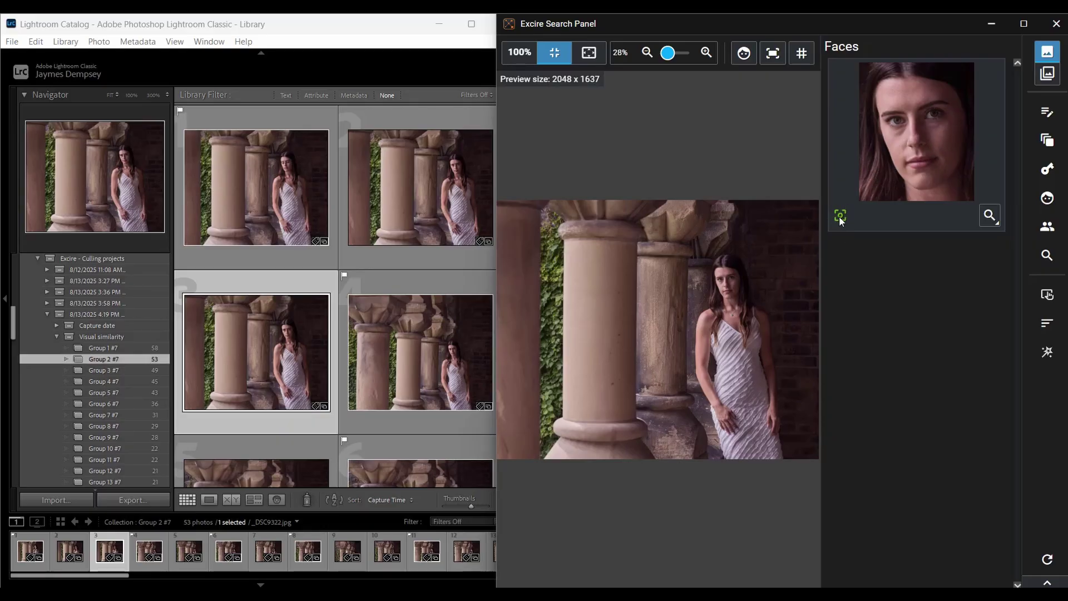
click(252, 303)
key(p)
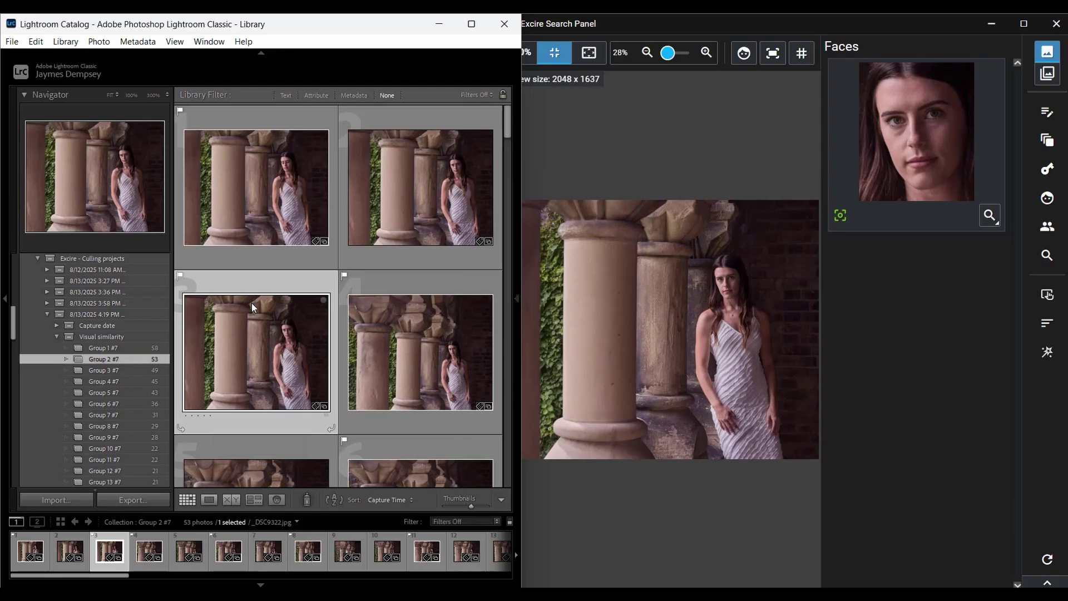
Flag _DSC9404 as a pick
scroll(251, 302, down, 14)
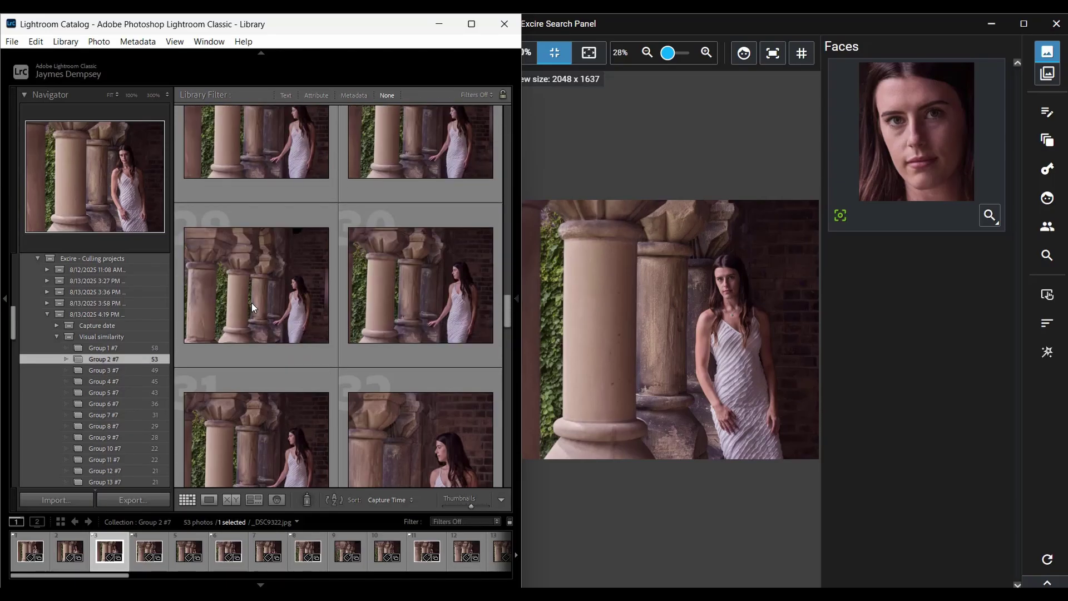
scroll(251, 304, down, 10)
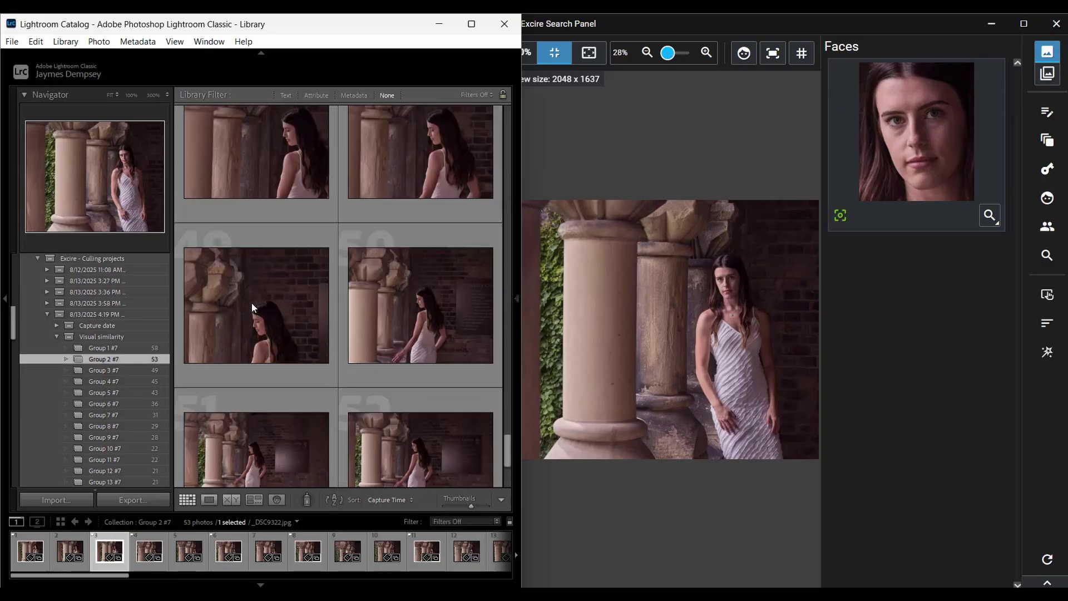
scroll(251, 303, down, 3)
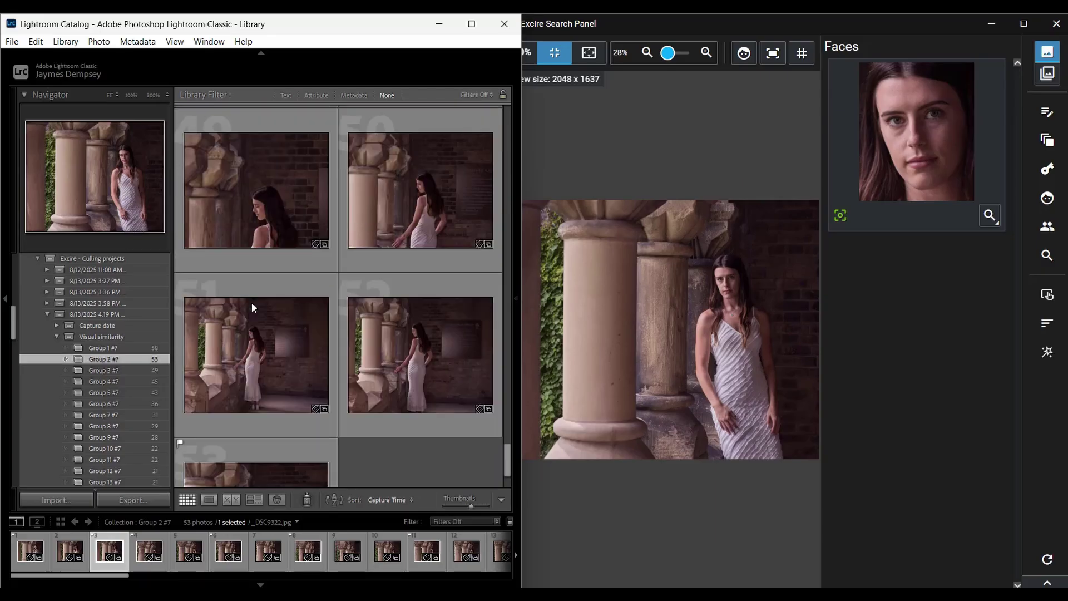
scroll(251, 303, up, 1)
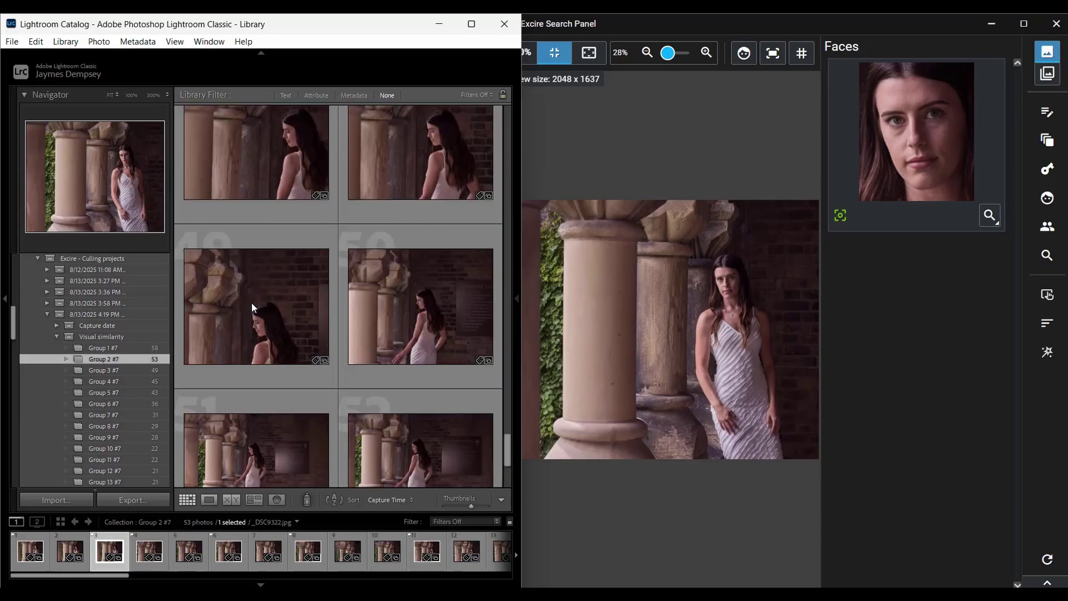
click(280, 303)
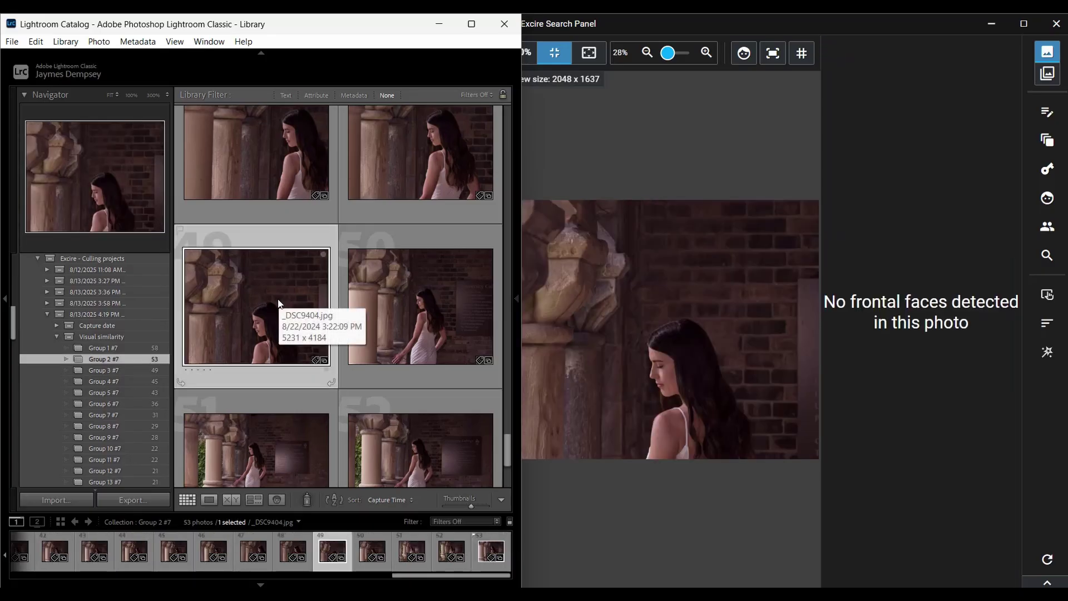
key(p)
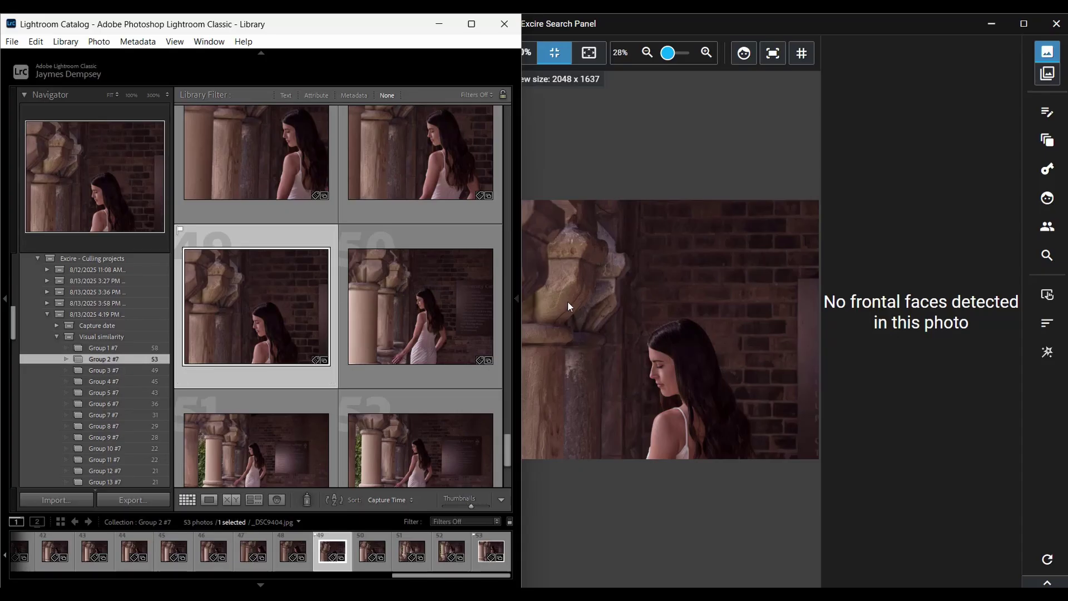
Check _DSC9404 at 100% around her face and shoulder, then fit the whole photo back
click(705, 52)
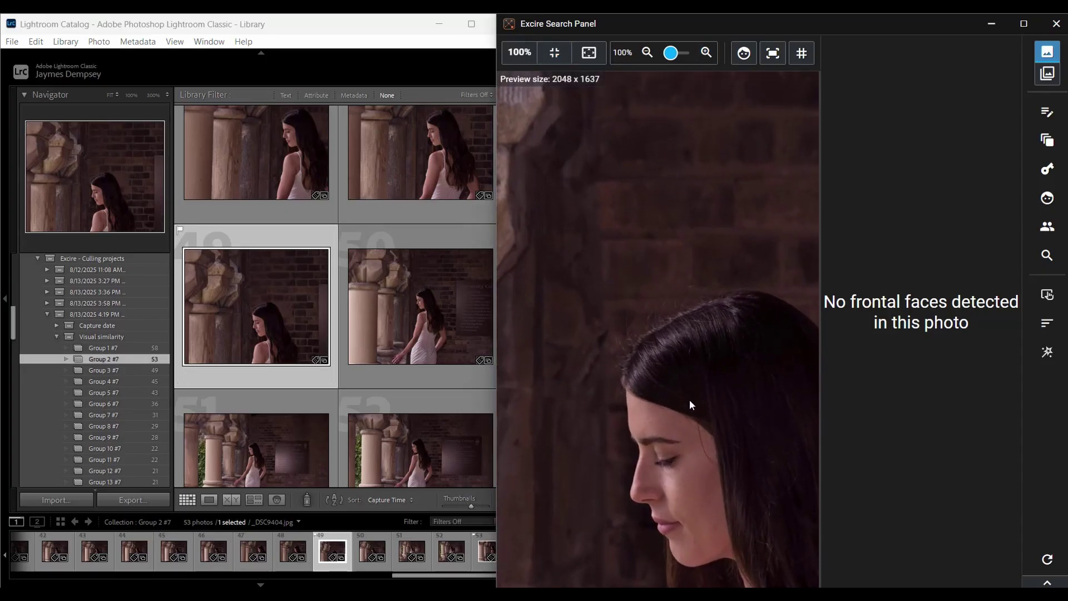
drag(689, 399, 634, 218)
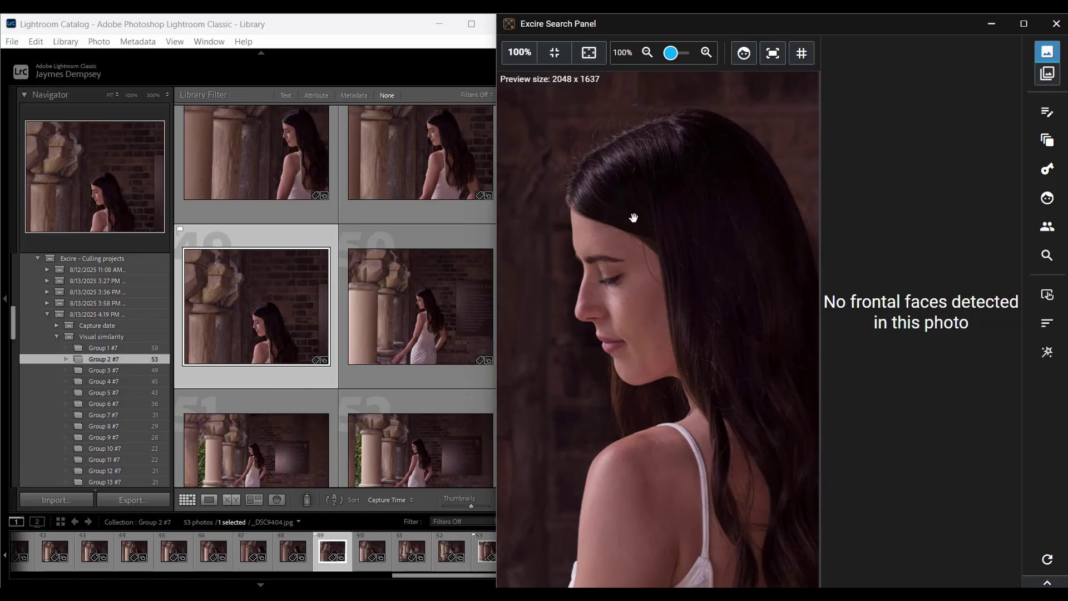
click(554, 57)
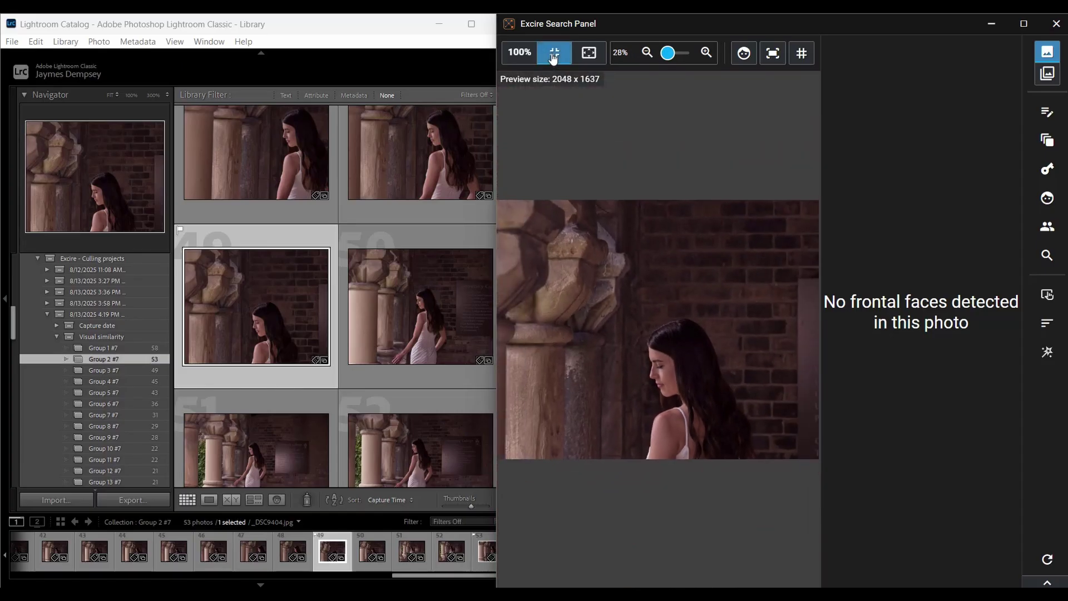
Return to the culling group overview, open similarity Group 6 and bring up its sort options
click(1048, 74)
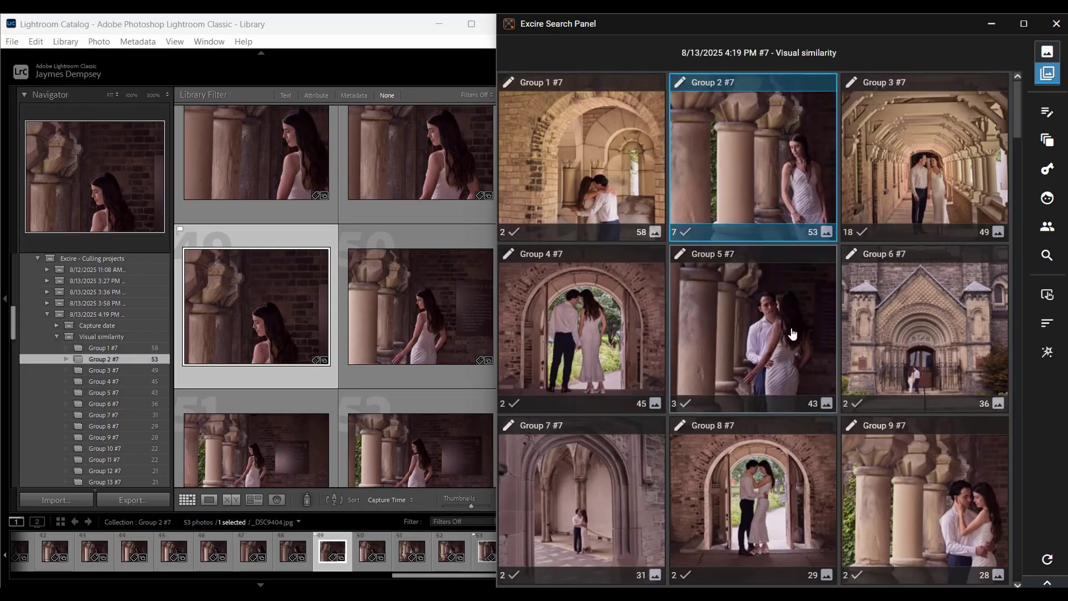
double_click(899, 326)
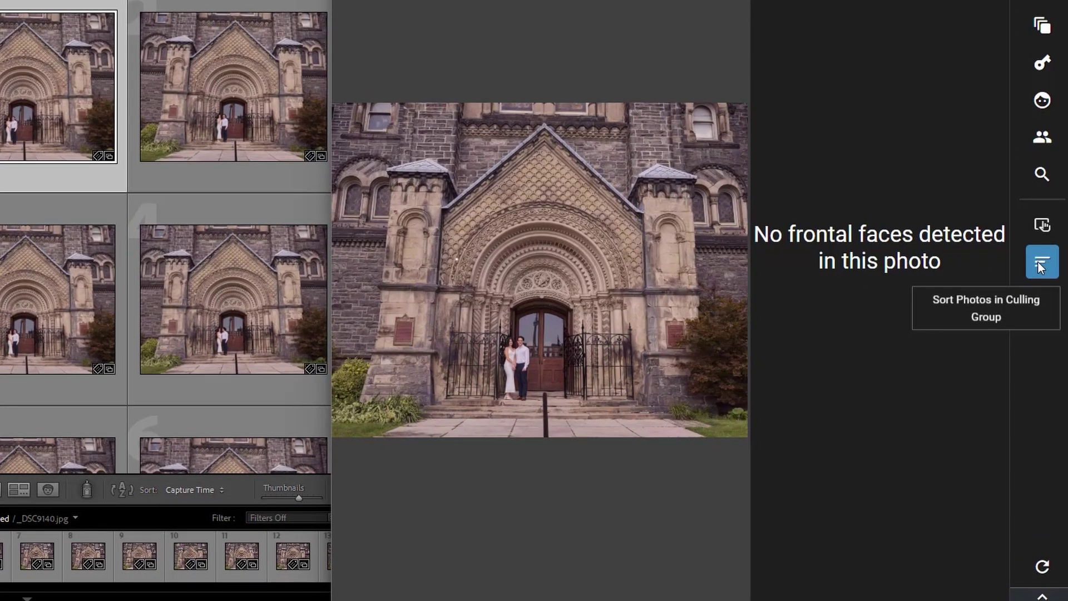
click(1041, 264)
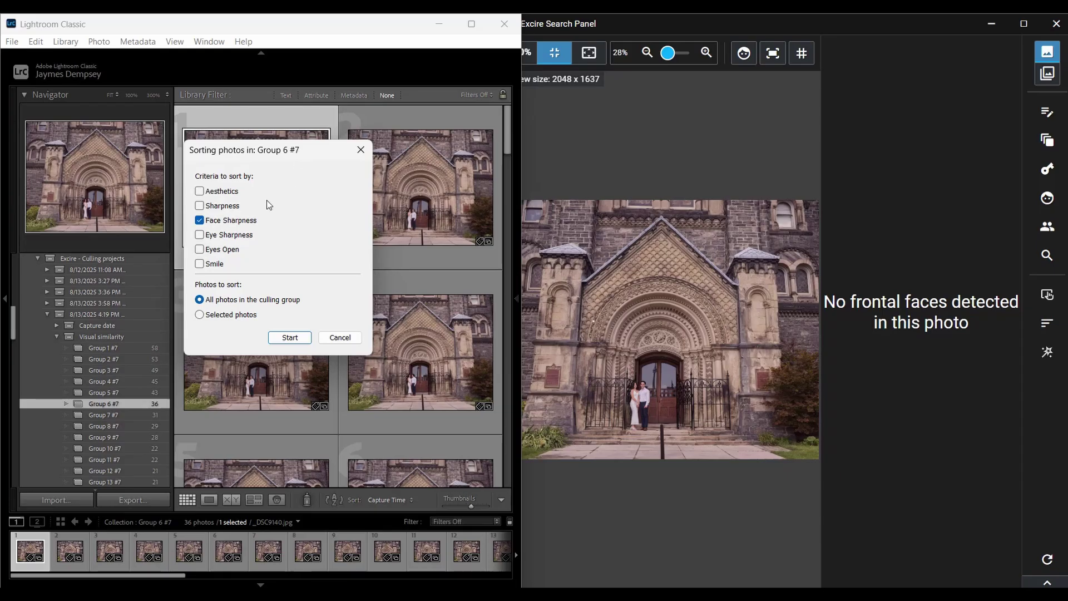
Rank the 36 Group 6 photos by Sharpness and Eyes Open instead of Face Sharpness
click(199, 220)
click(200, 206)
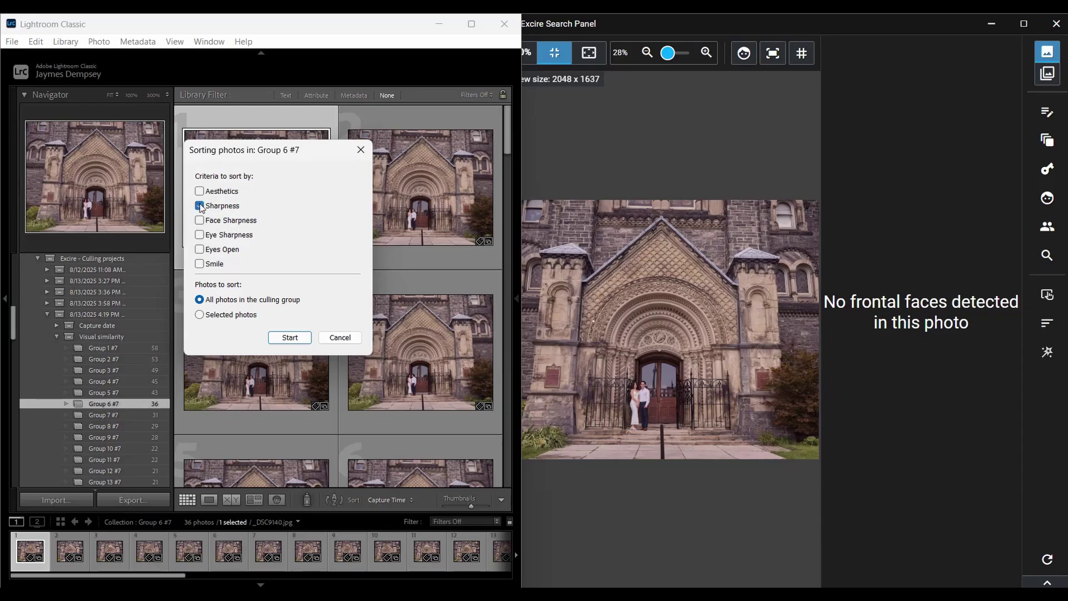
click(200, 250)
click(290, 338)
click(388, 500)
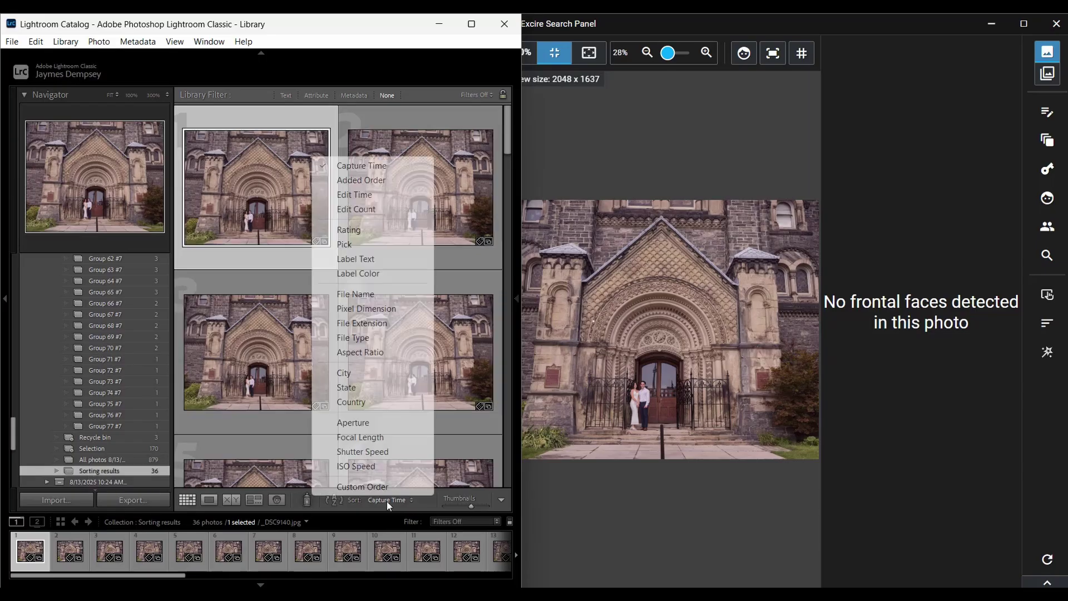
Show the Sorting results in Custom Order and flag top-ranked _DSC9145.jpg as a pick
click(362, 487)
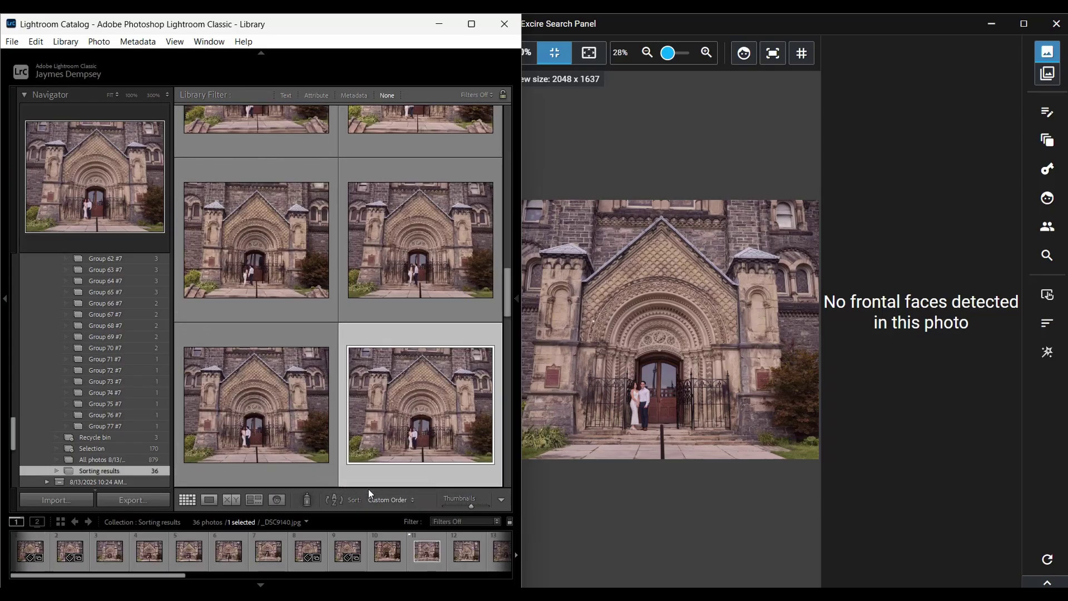
click(245, 201)
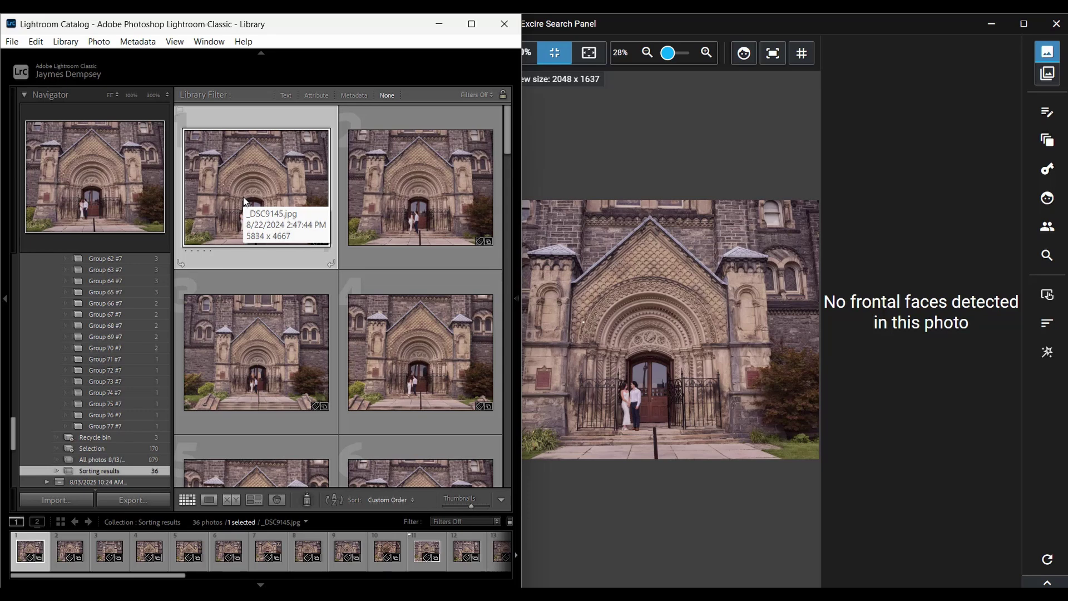
key(p)
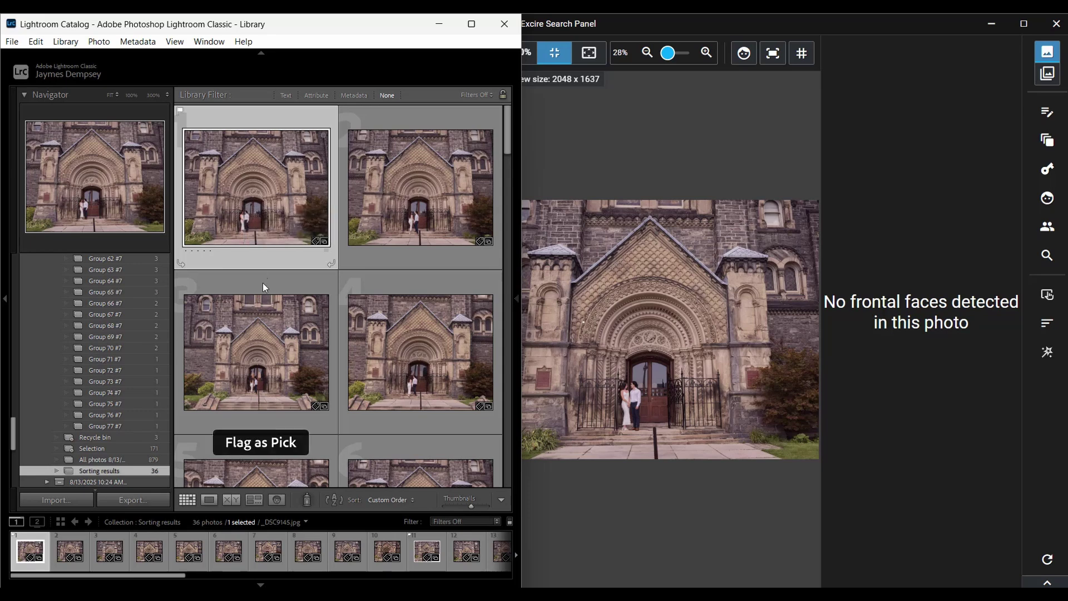
click(273, 331)
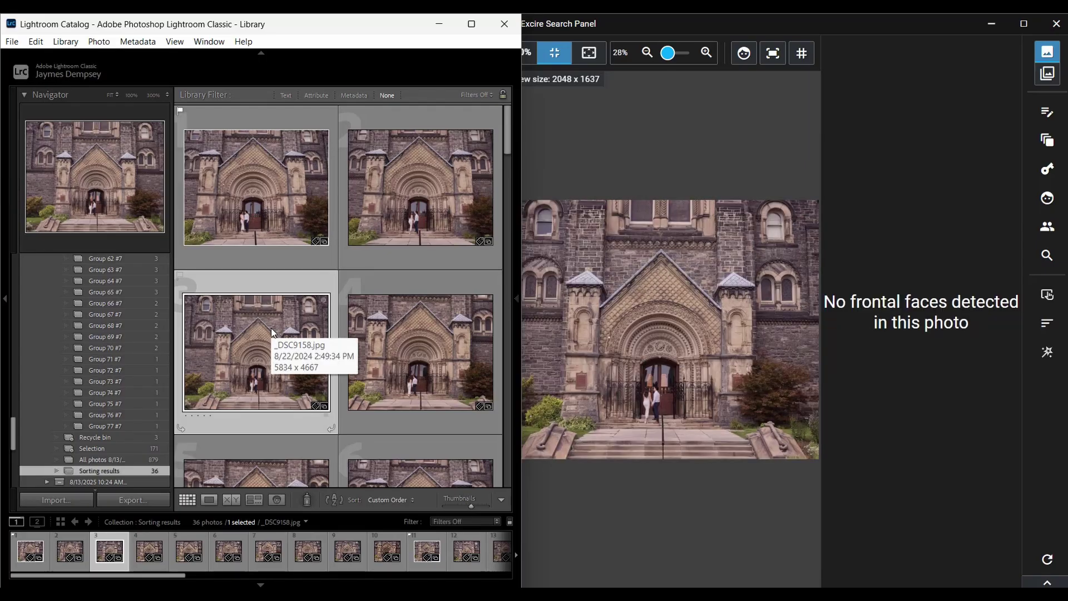
scroll(101, 439, up, 15)
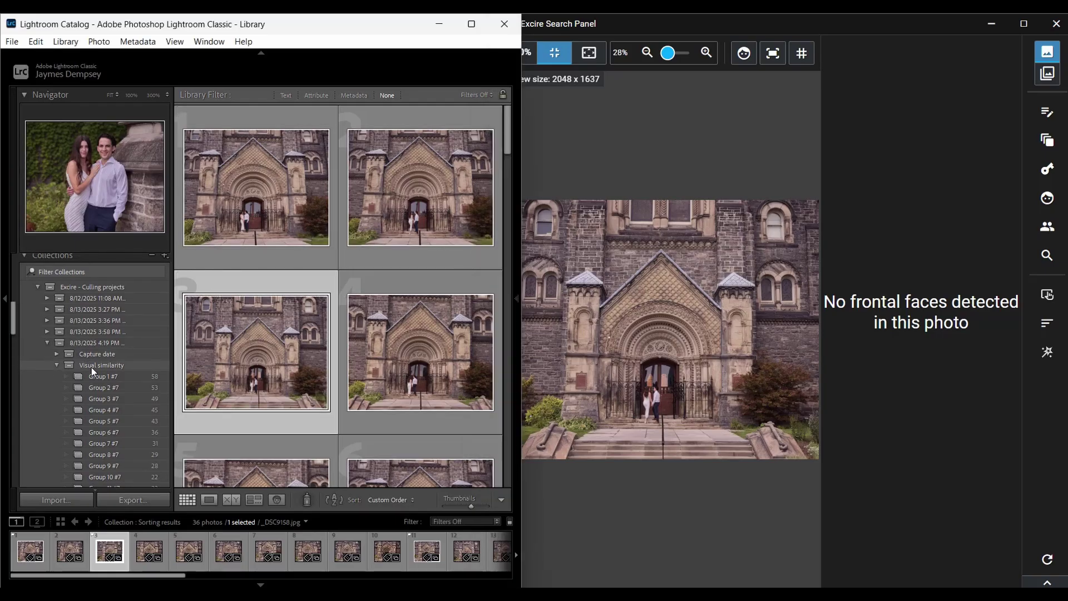
Browse the Visual similarity group overview tiles, then switch to the Capture date groups
click(91, 366)
click(1042, 75)
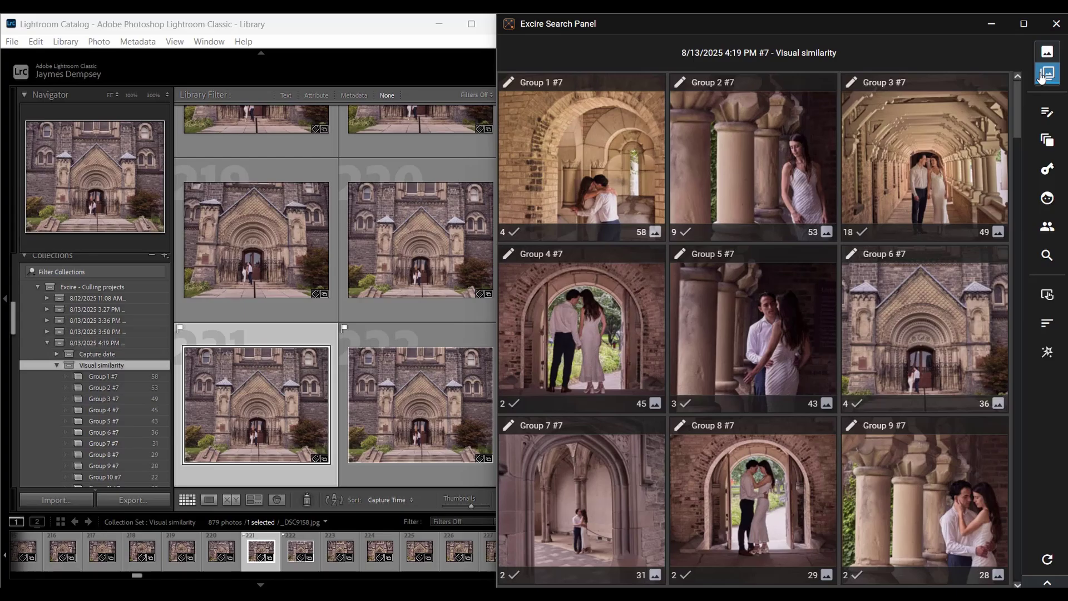
scroll(796, 291, down, 3)
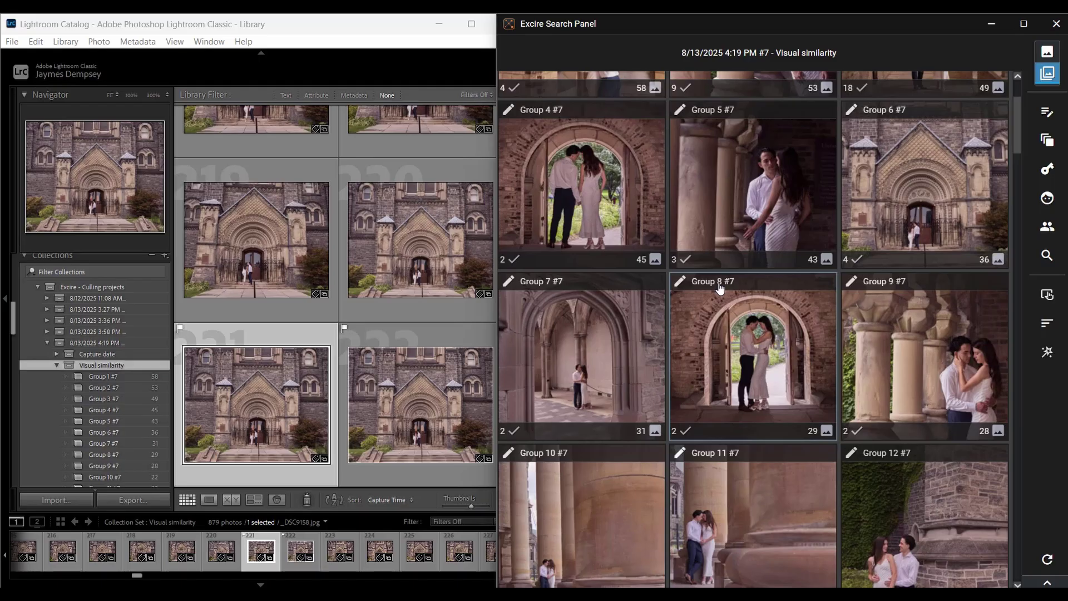
click(92, 353)
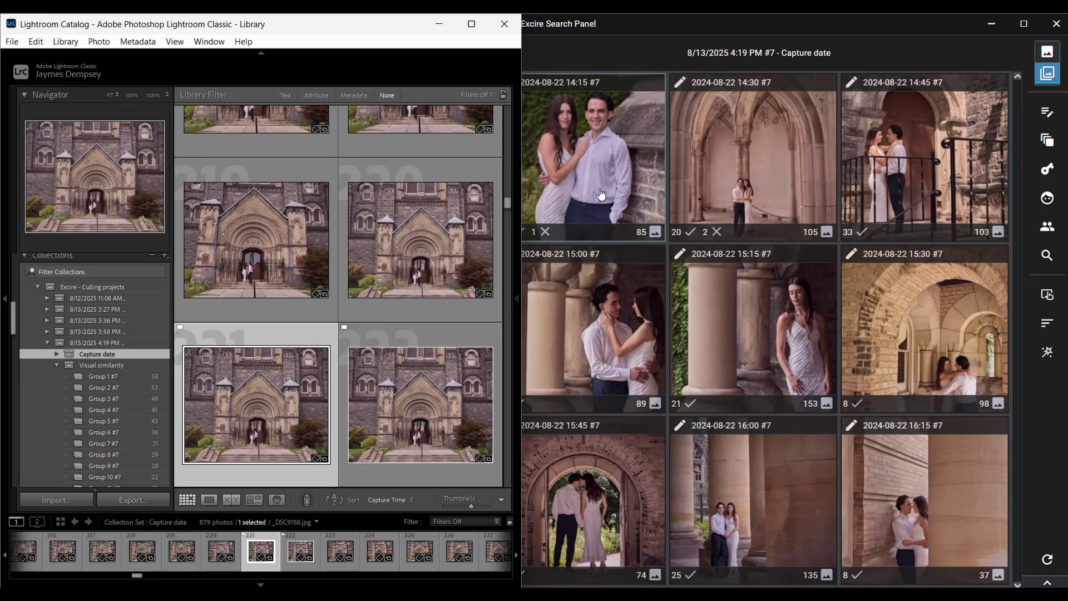
click(594, 67)
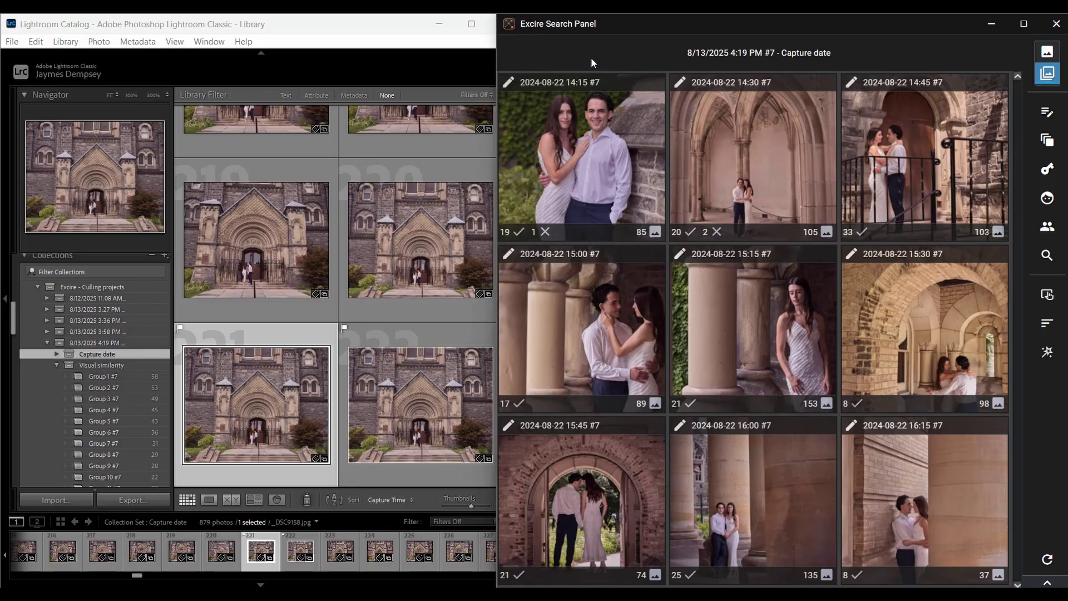
double_click(599, 133)
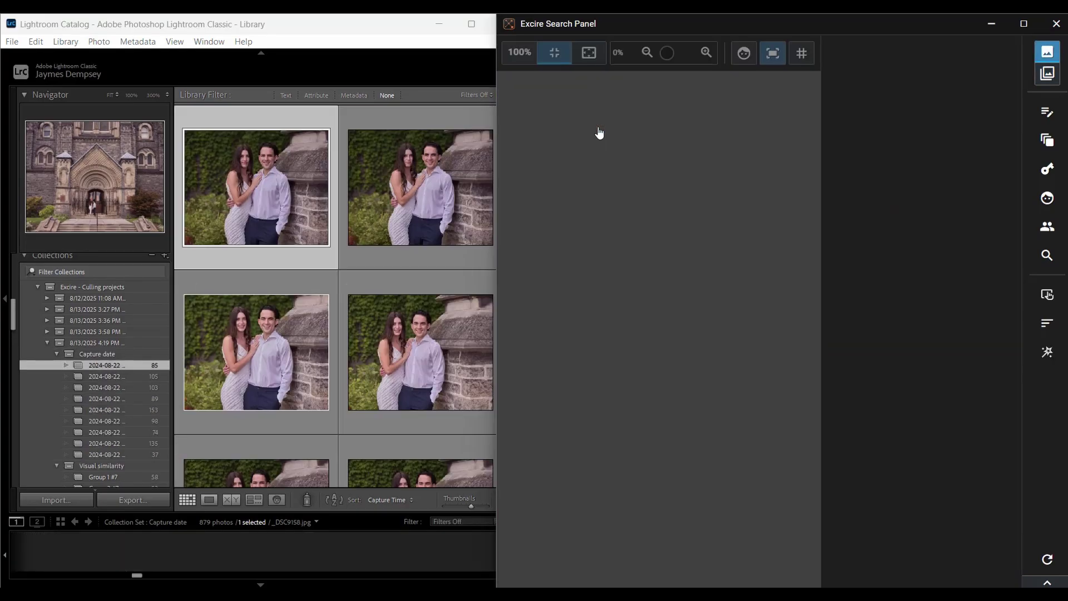
scroll(335, 315, down, 15)
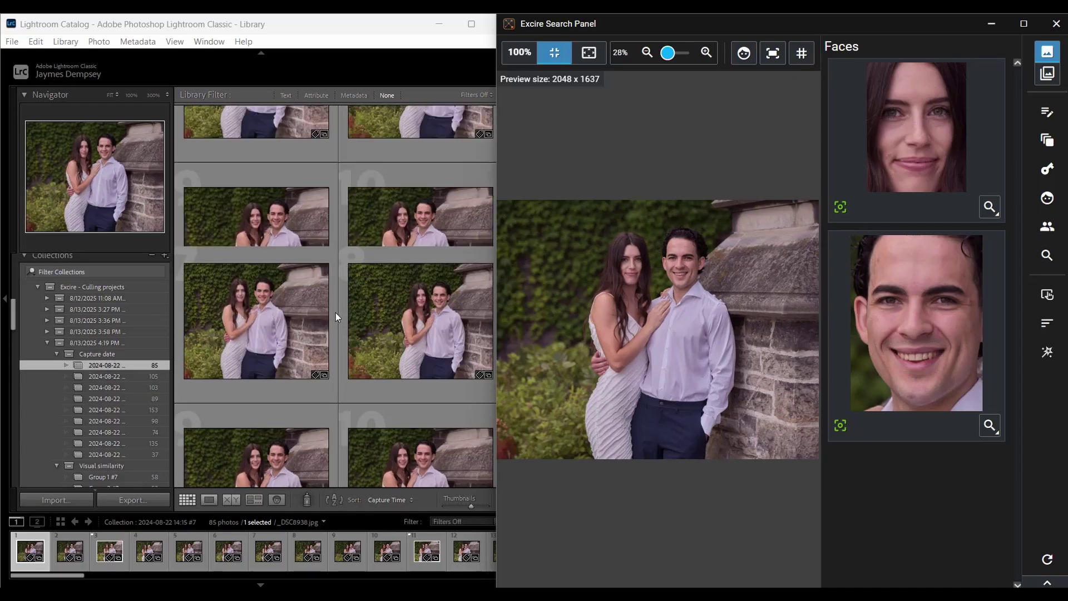
scroll(336, 319, down, 15)
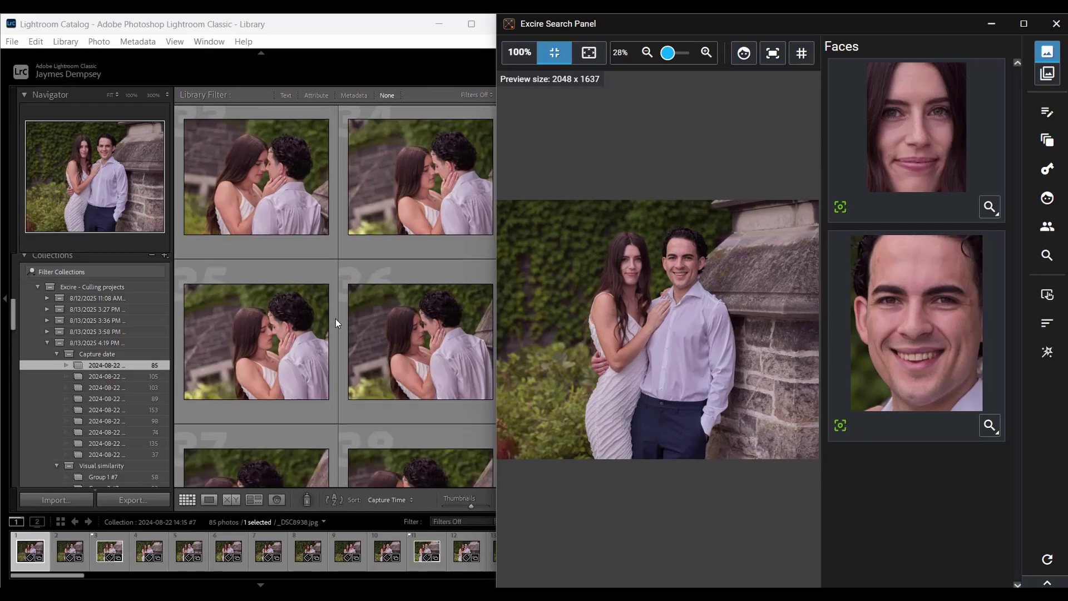
scroll(335, 323, down, 15)
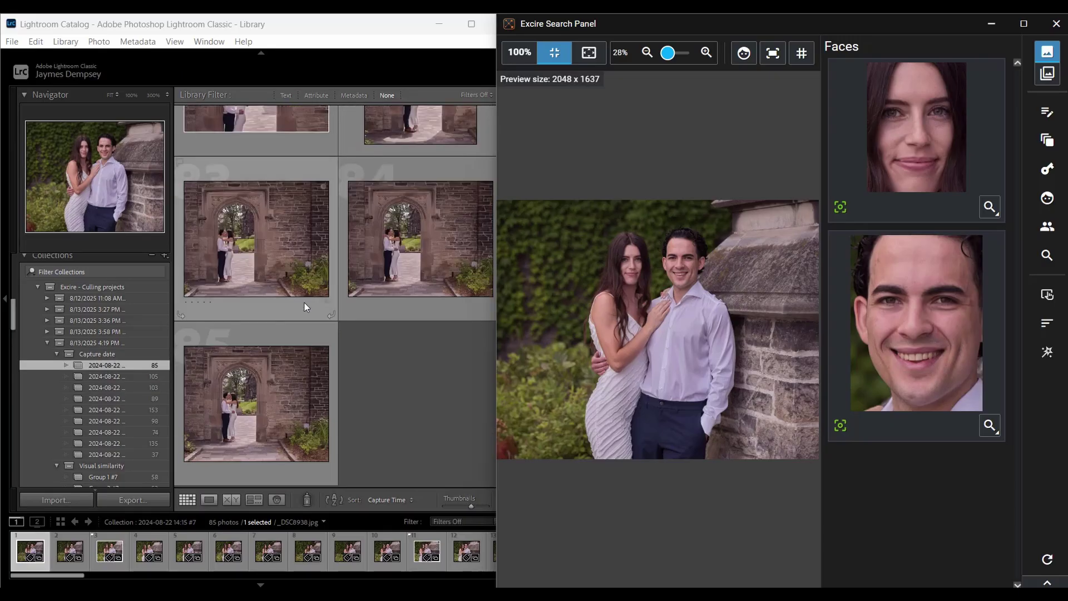
scroll(305, 302, up, 8)
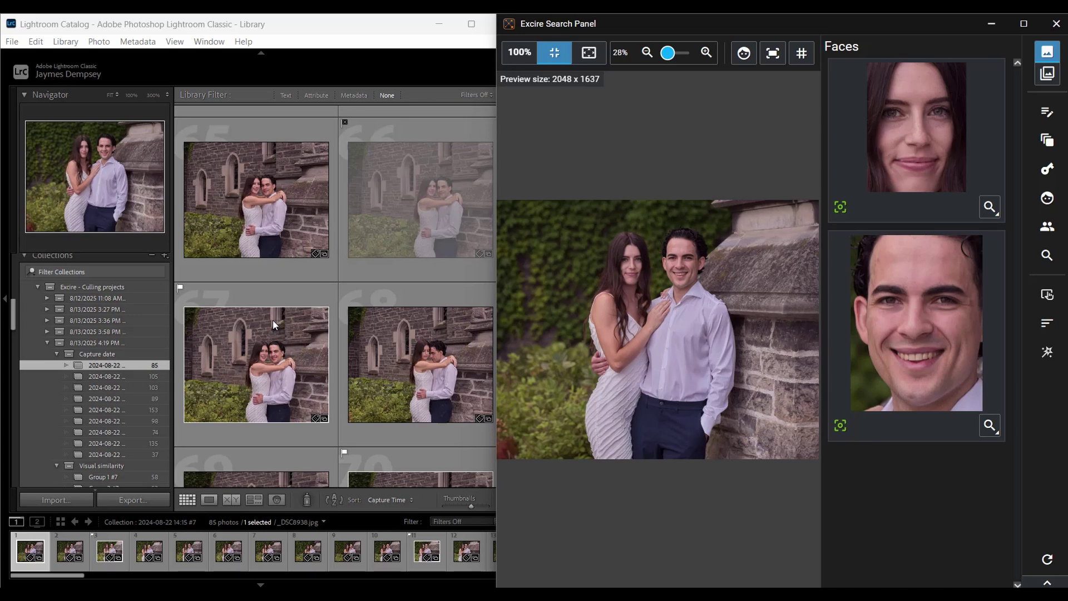
Browse the 105-photo 14:30 group, then select the whole Capture date set
mouse_move(272, 320)
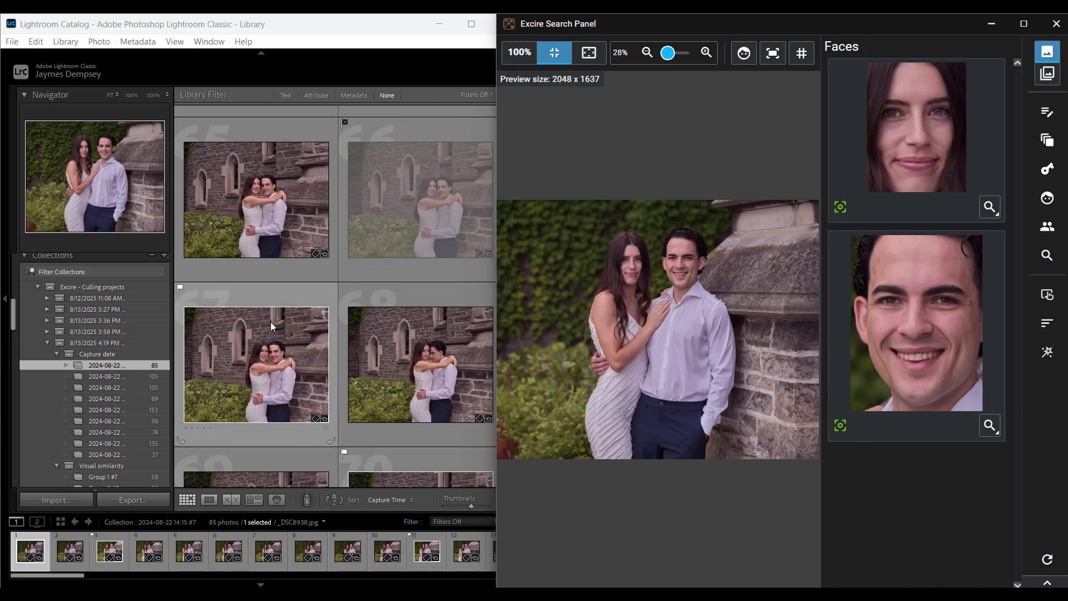
click(122, 376)
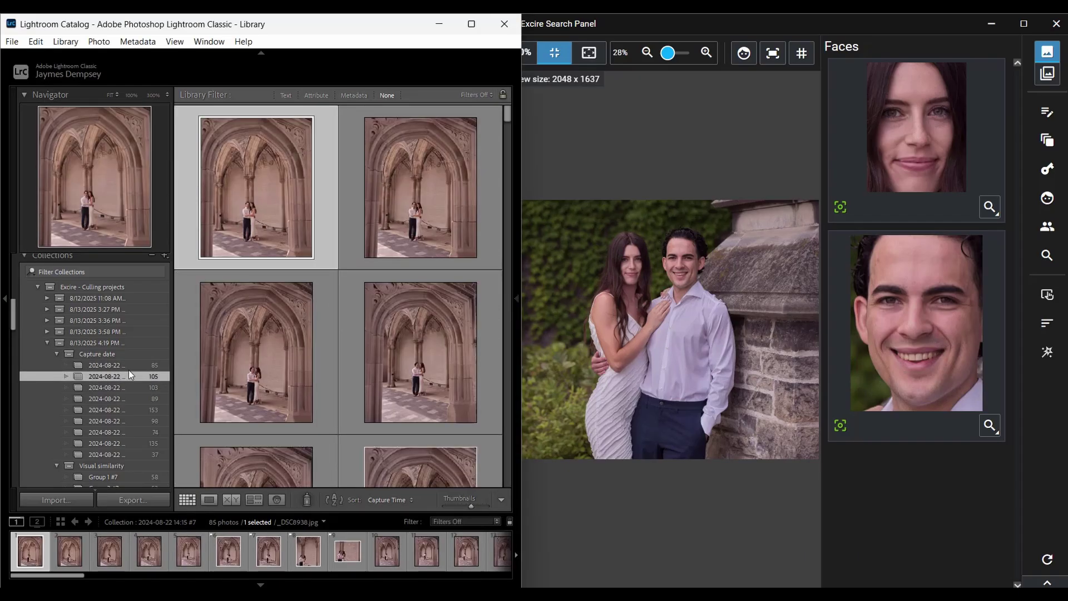
scroll(258, 322, down, 10)
scroll(360, 328, down, 10)
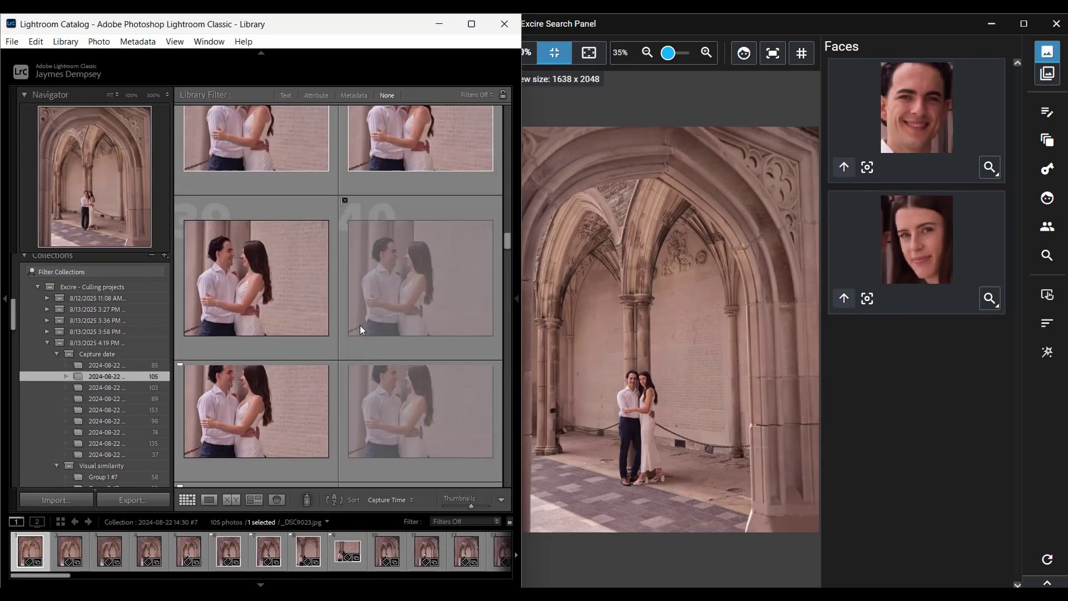
scroll(359, 325, down, 6)
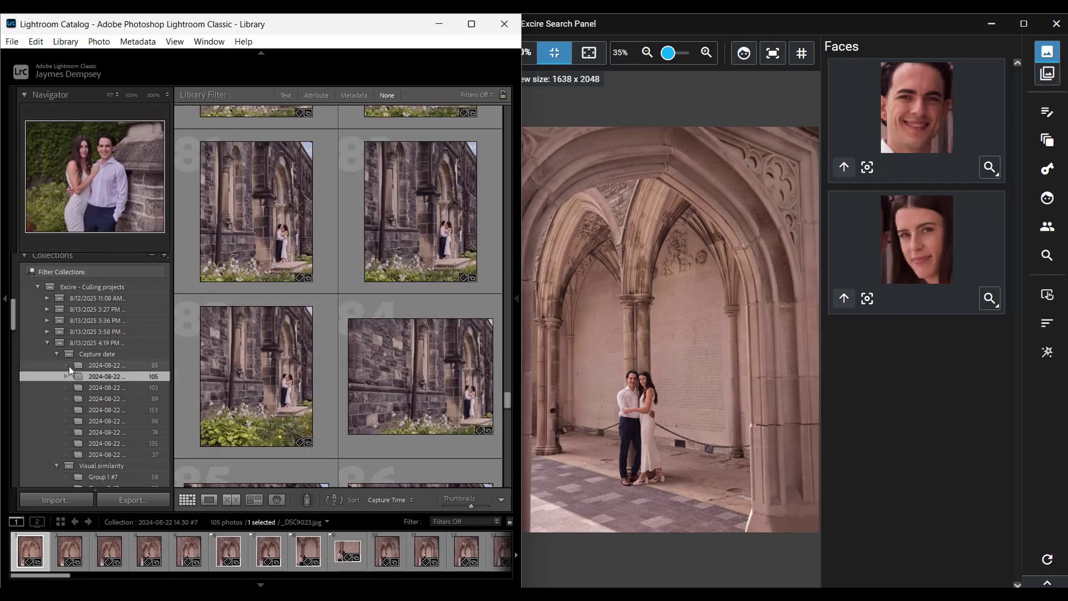
click(58, 354)
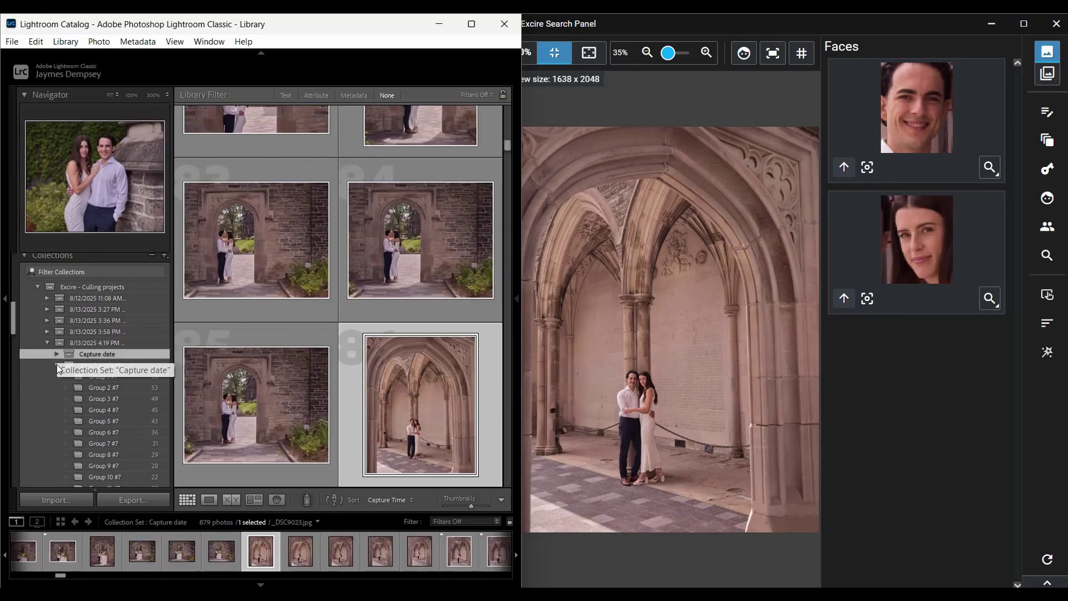
Collapse Capture date, browse the 172-photo Selection collection and open Excire's sort options for it
click(57, 354)
click(83, 388)
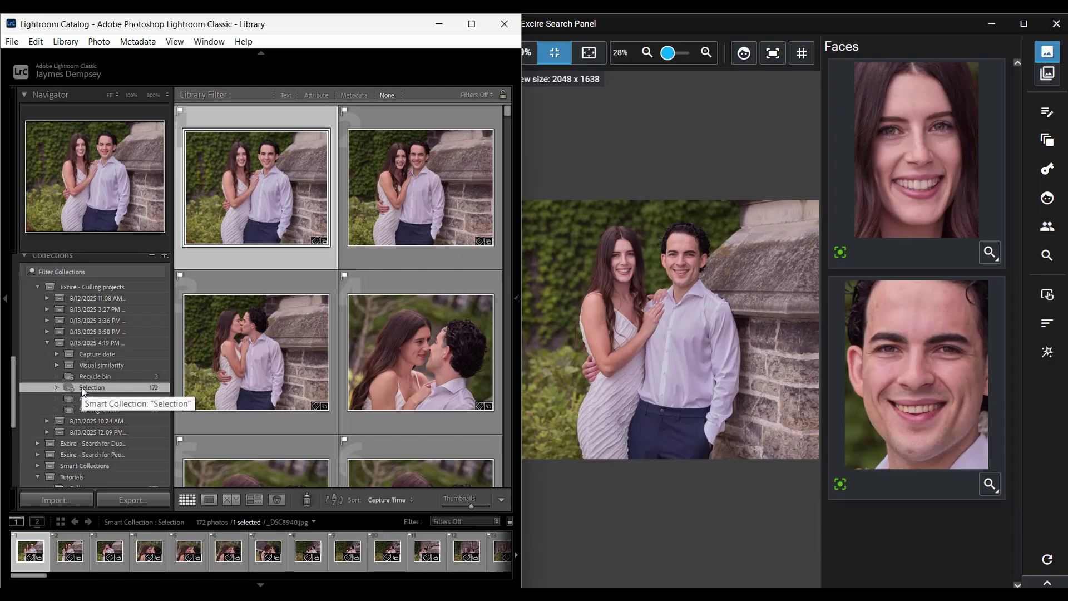
scroll(271, 325, down, 3)
scroll(271, 325, down, 5)
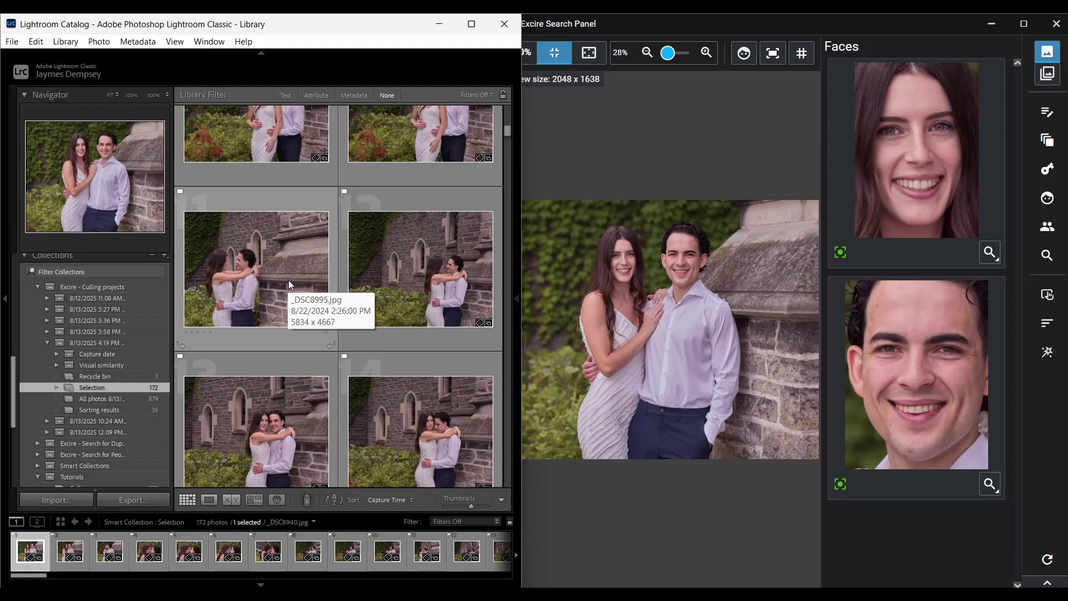
click(1044, 325)
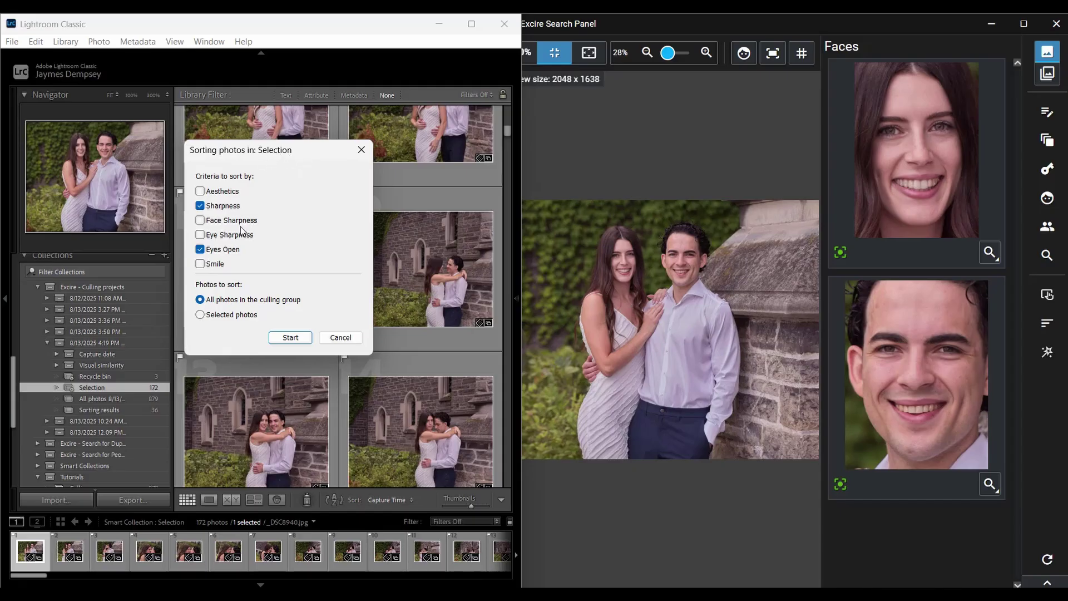
Rank the 172 Selection photos by Aesthetics only and select the top-ranked photo
click(200, 249)
click(207, 207)
click(200, 191)
click(290, 338)
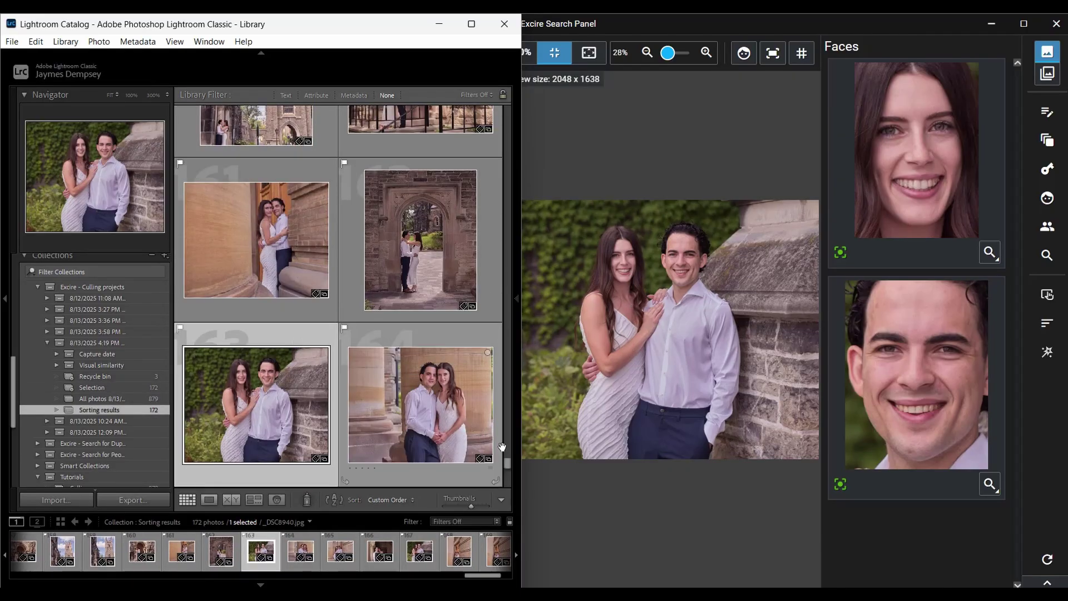
scroll(498, 410, up, 20)
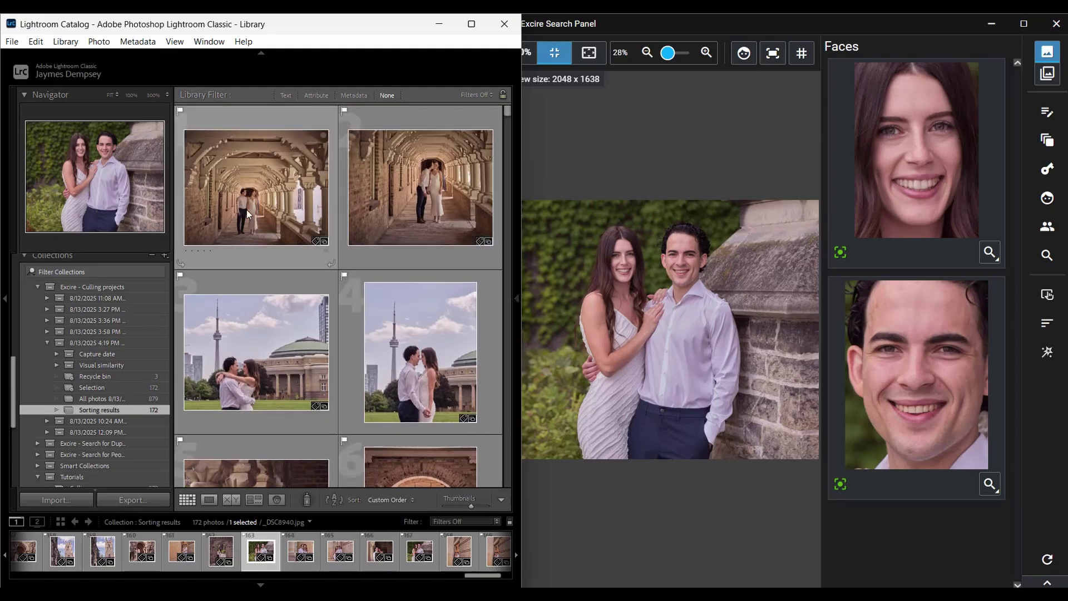
click(248, 214)
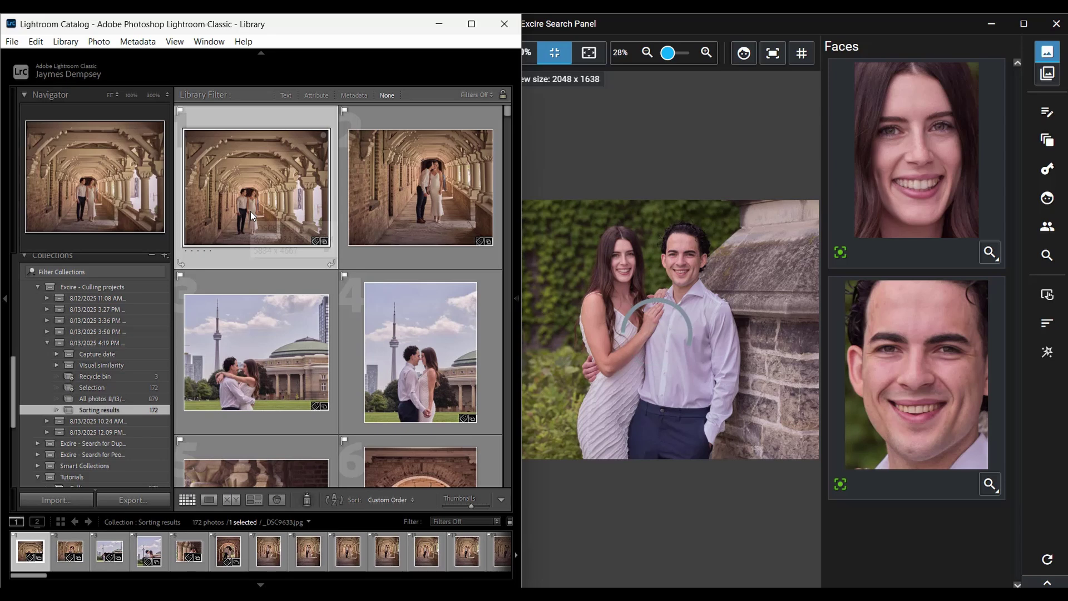